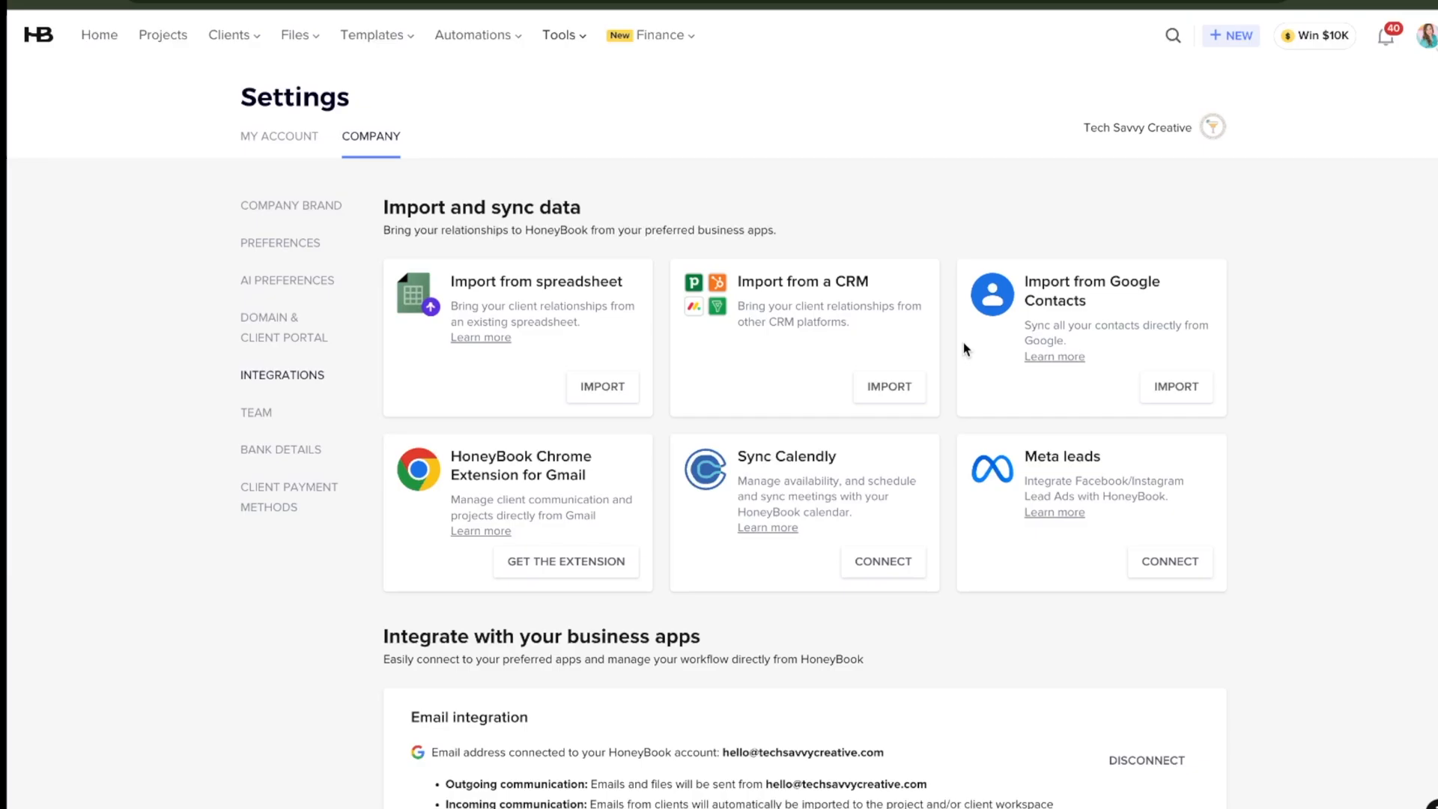
Create a new automation in Automations 2.0 with First payment paid as its trigger
left_click(473, 39)
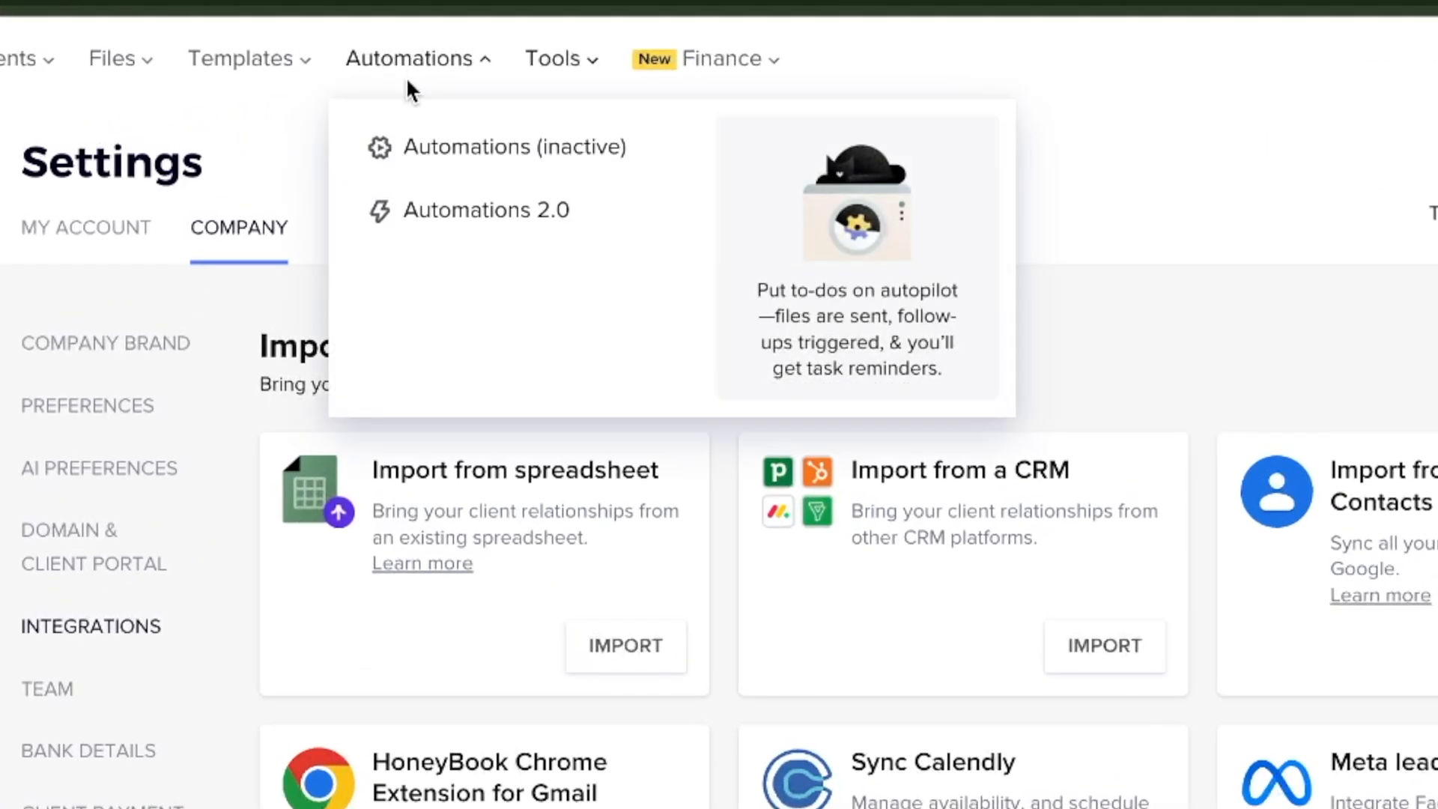
left_click(619, 225)
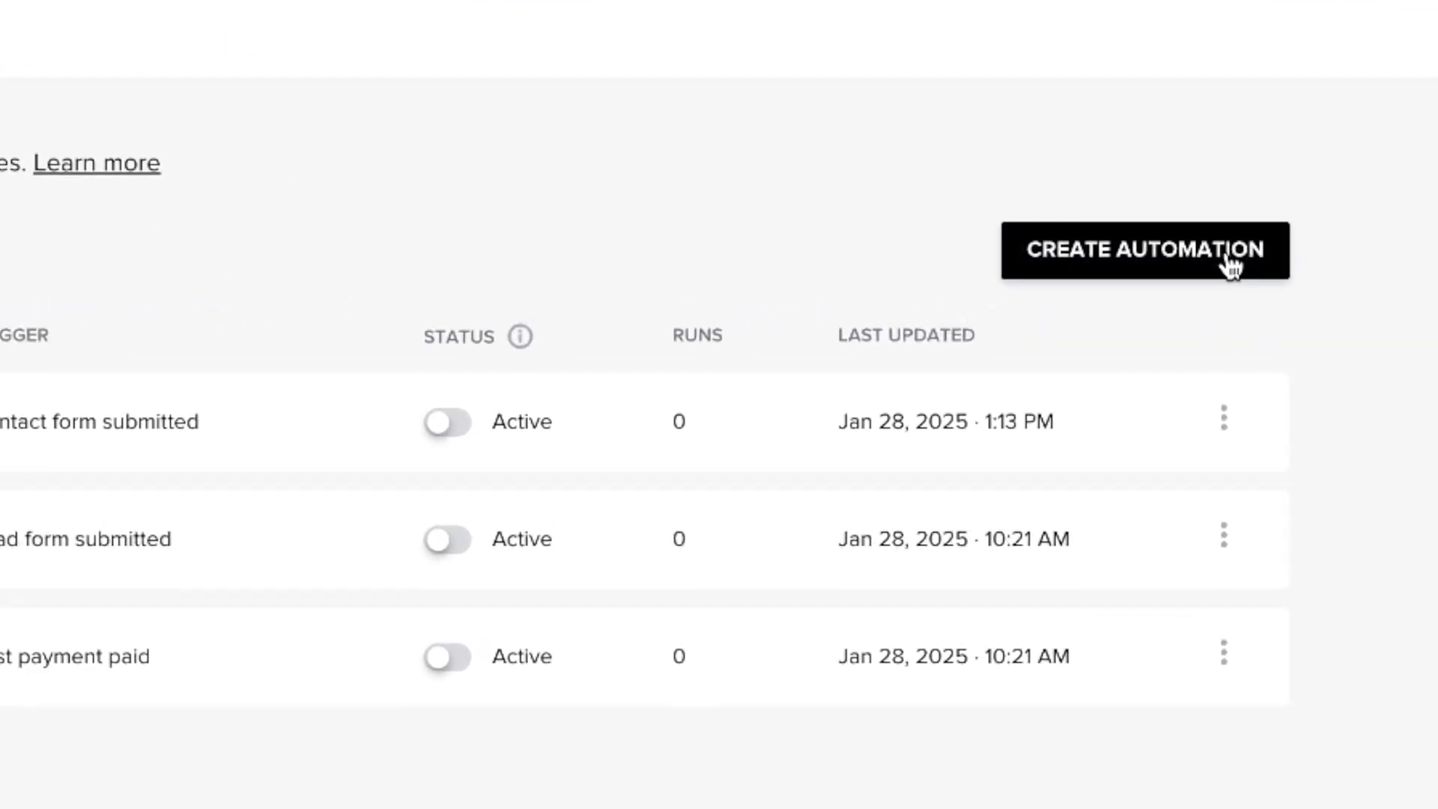
left_click(1231, 264)
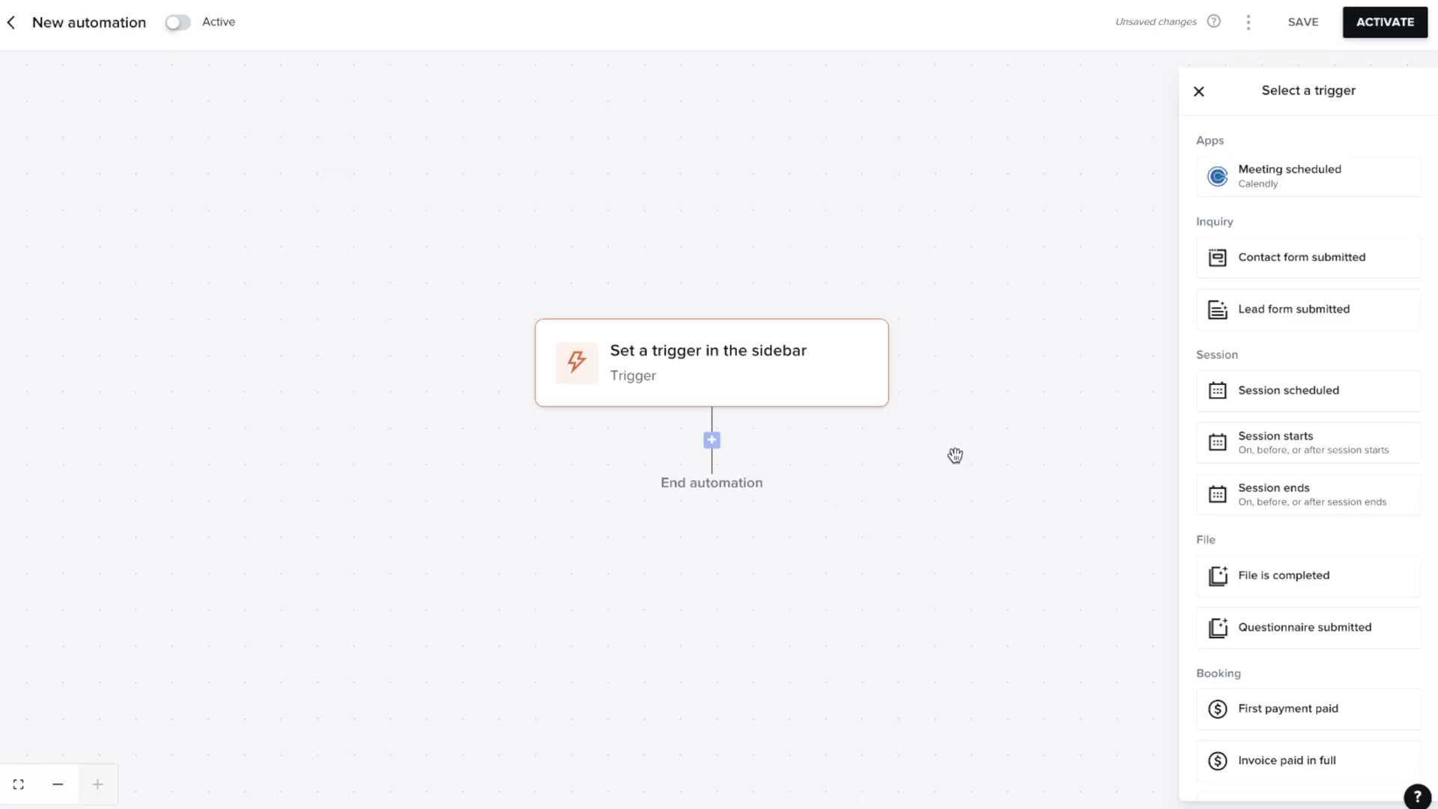
scroll(1362, 642, "down", 5)
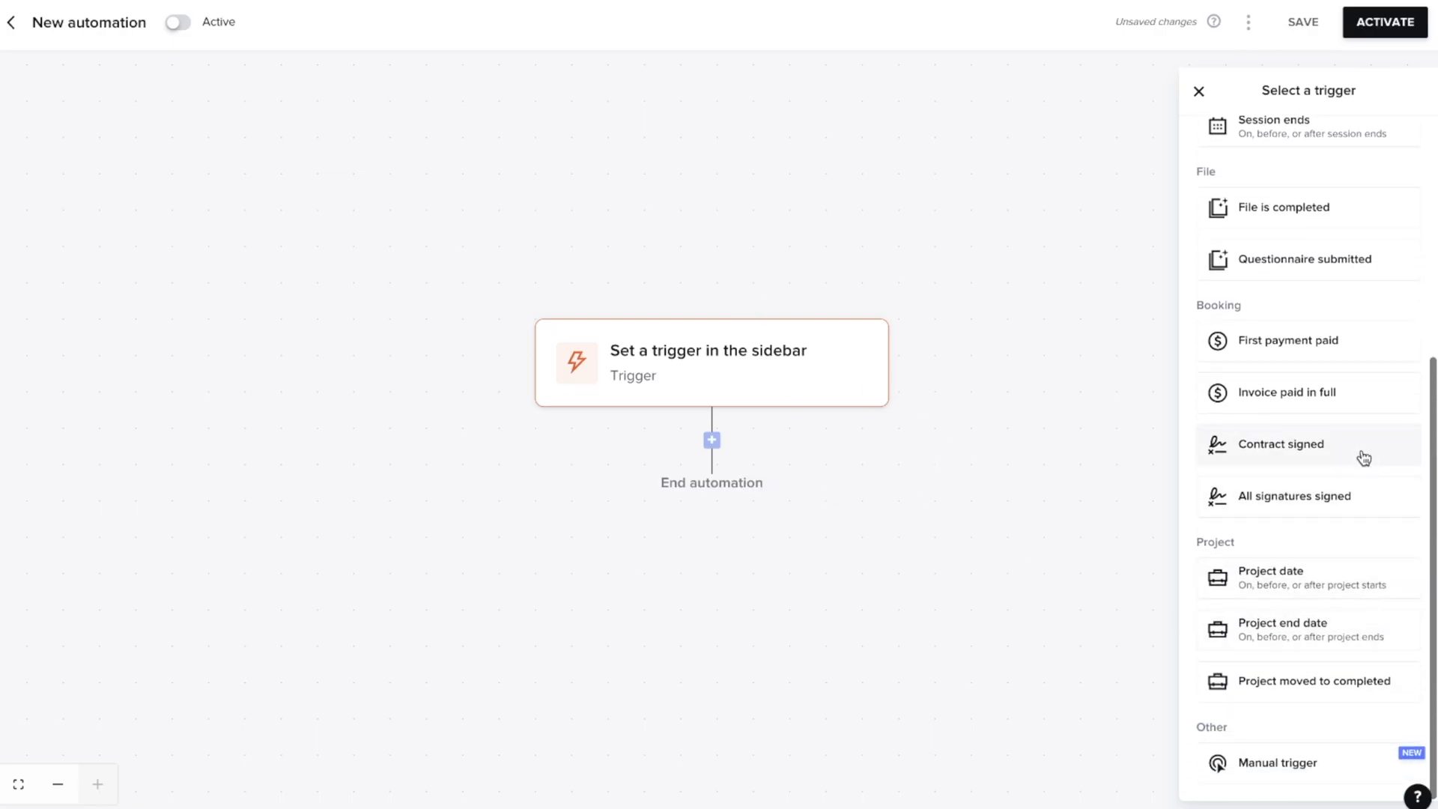
left_click(1354, 340)
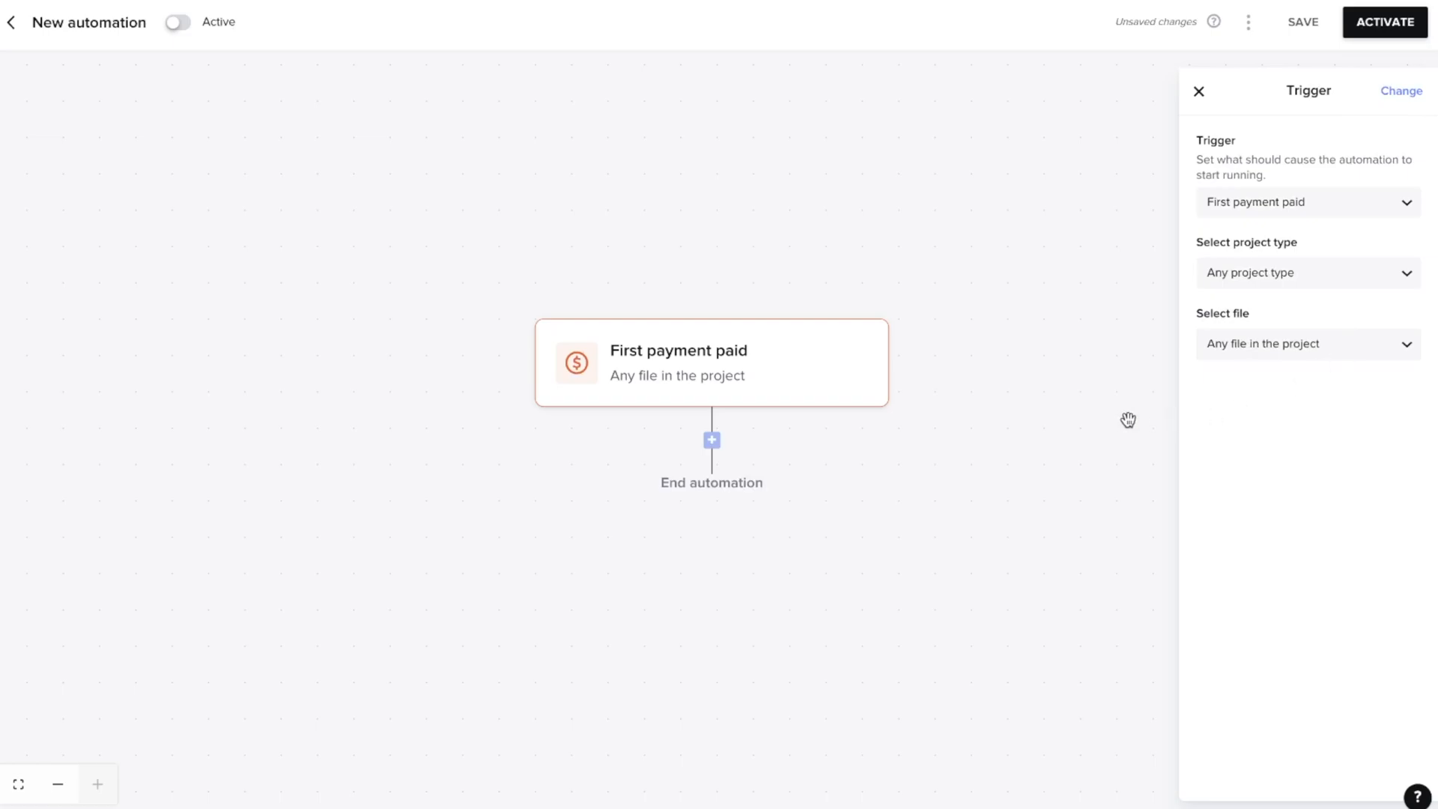
Add a Flodesk Create/update subscriber action after the trigger and assign your own member account to it
left_click(713, 440)
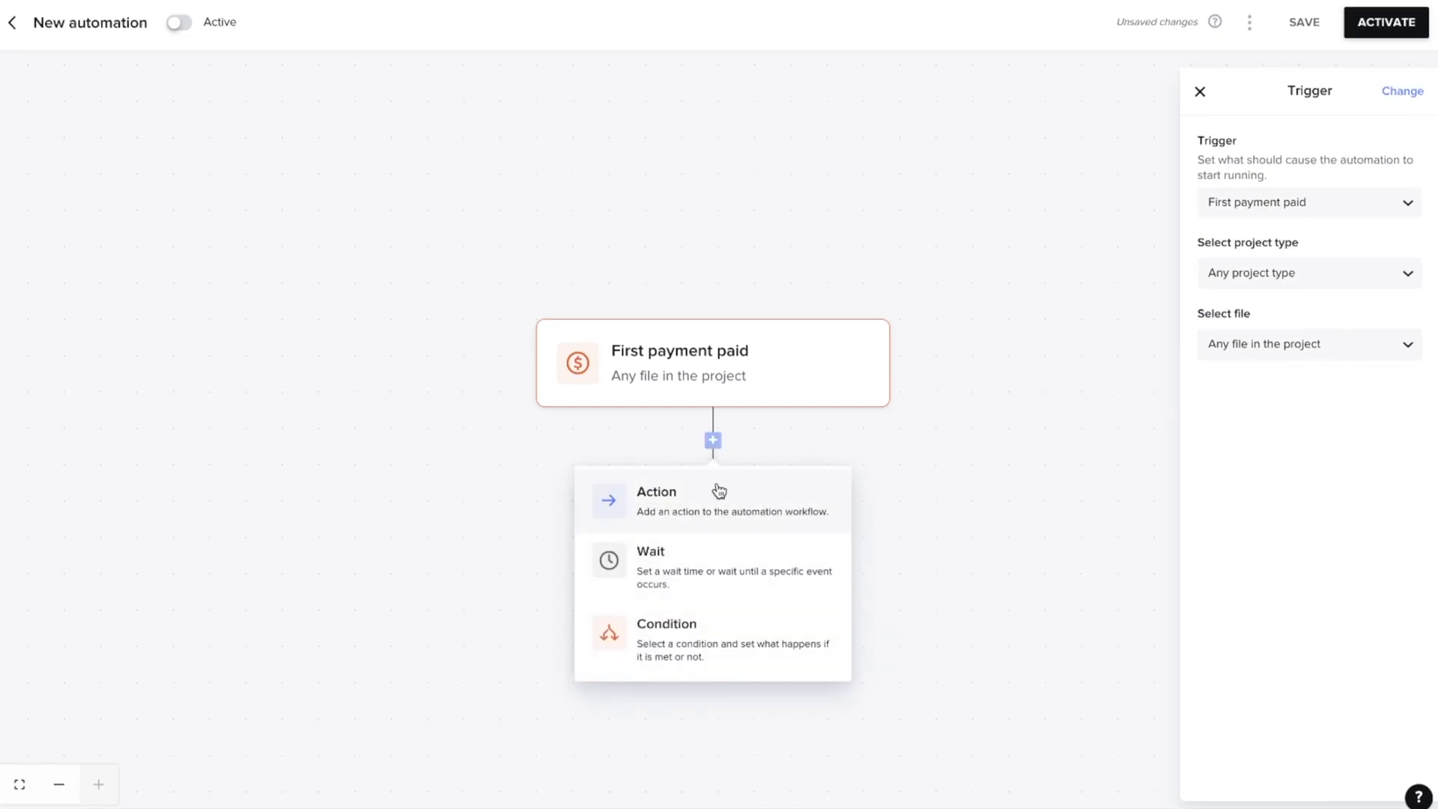
left_click(720, 491)
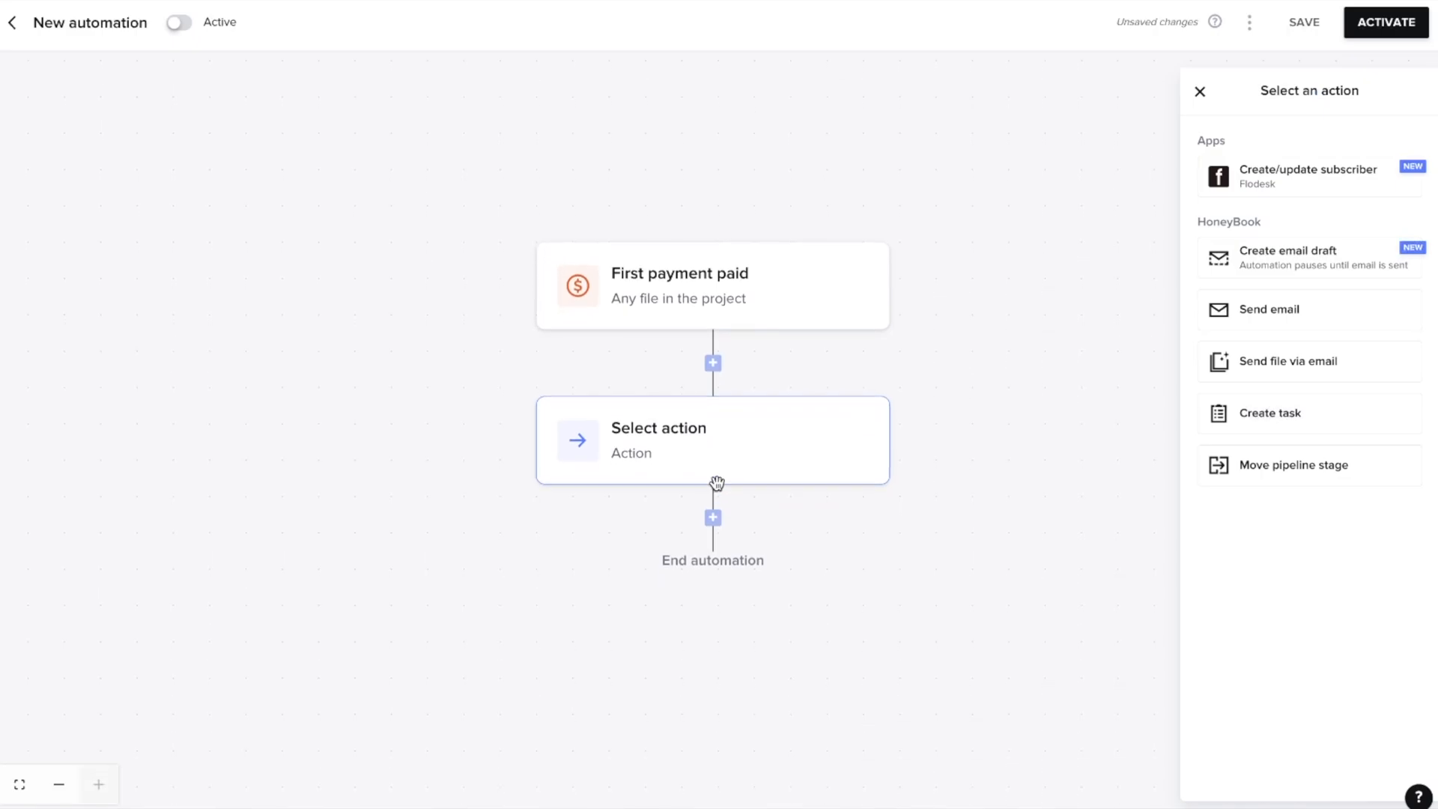
left_click(1341, 184)
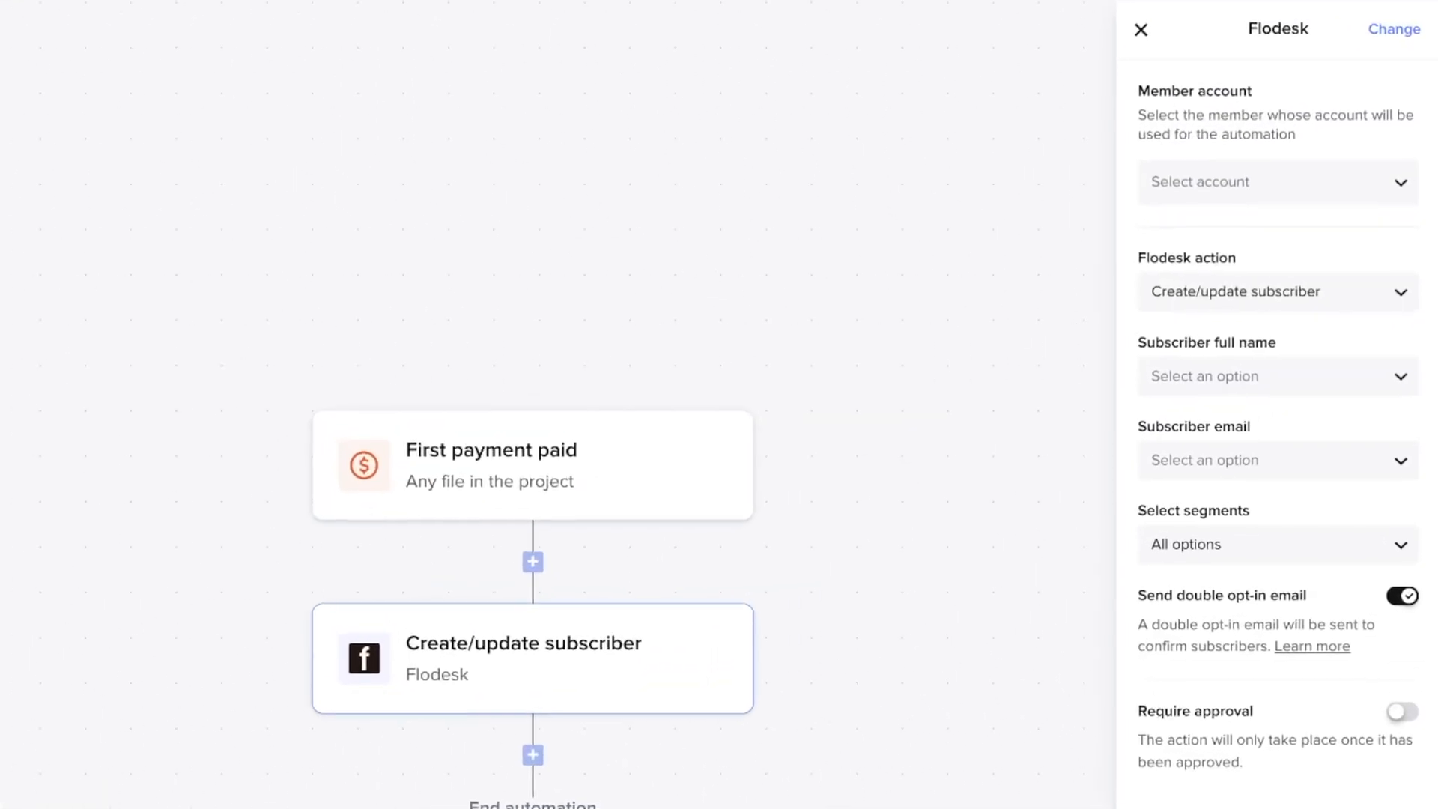
left_click(1374, 197)
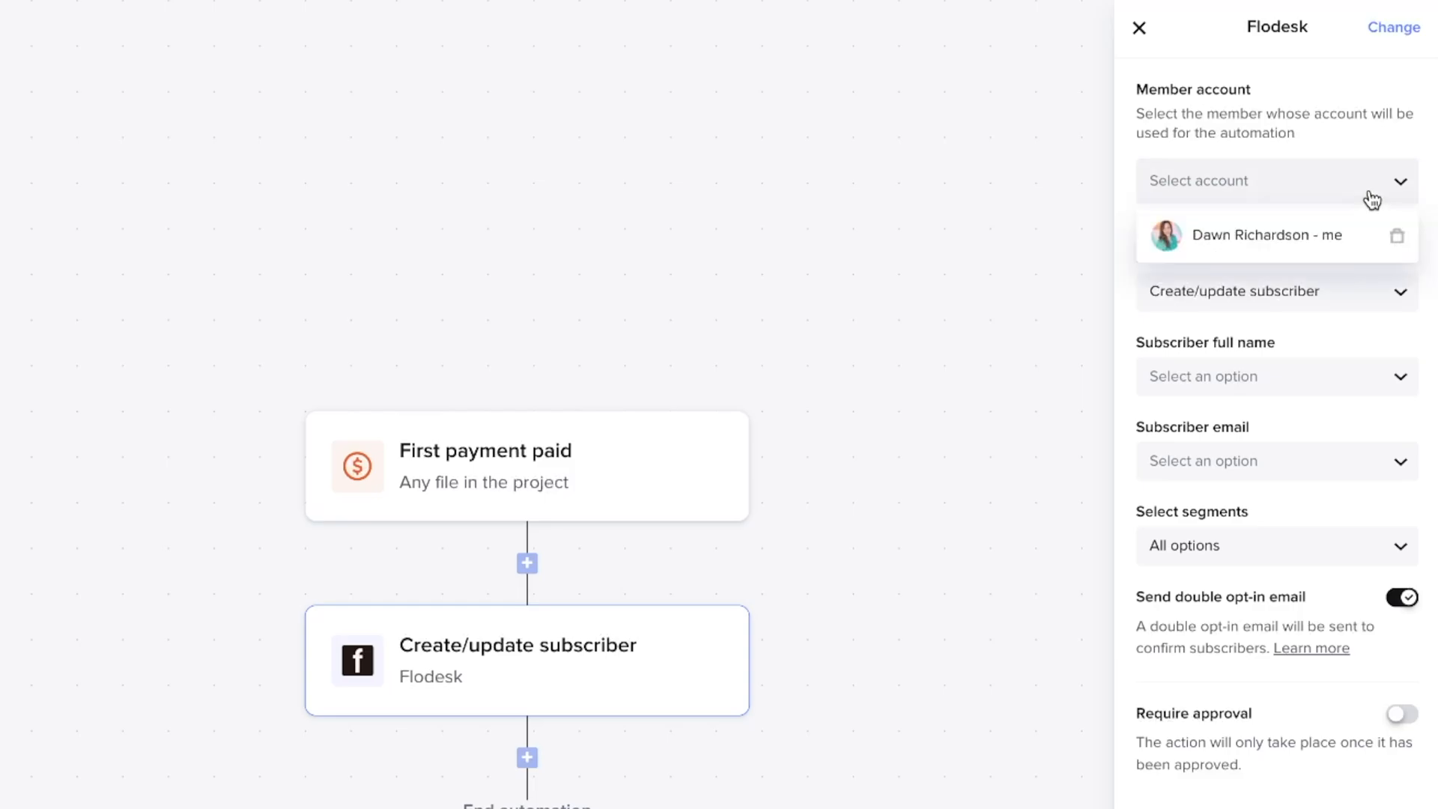
left_click(1346, 237)
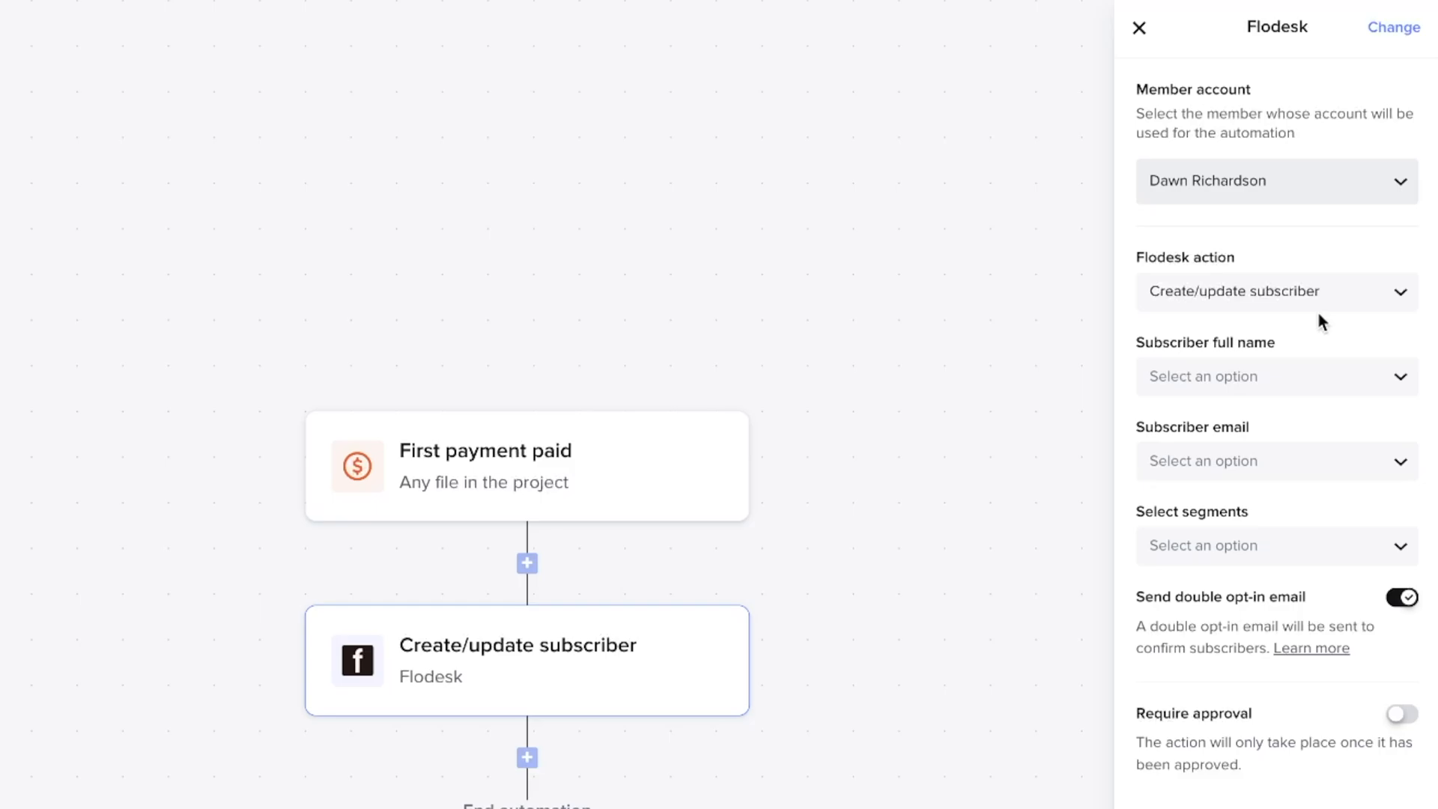
Map the subscriber's full name to Client full name and email to Client email, and select the Booked Client segment
left_click(1308, 376)
left_click(1267, 470)
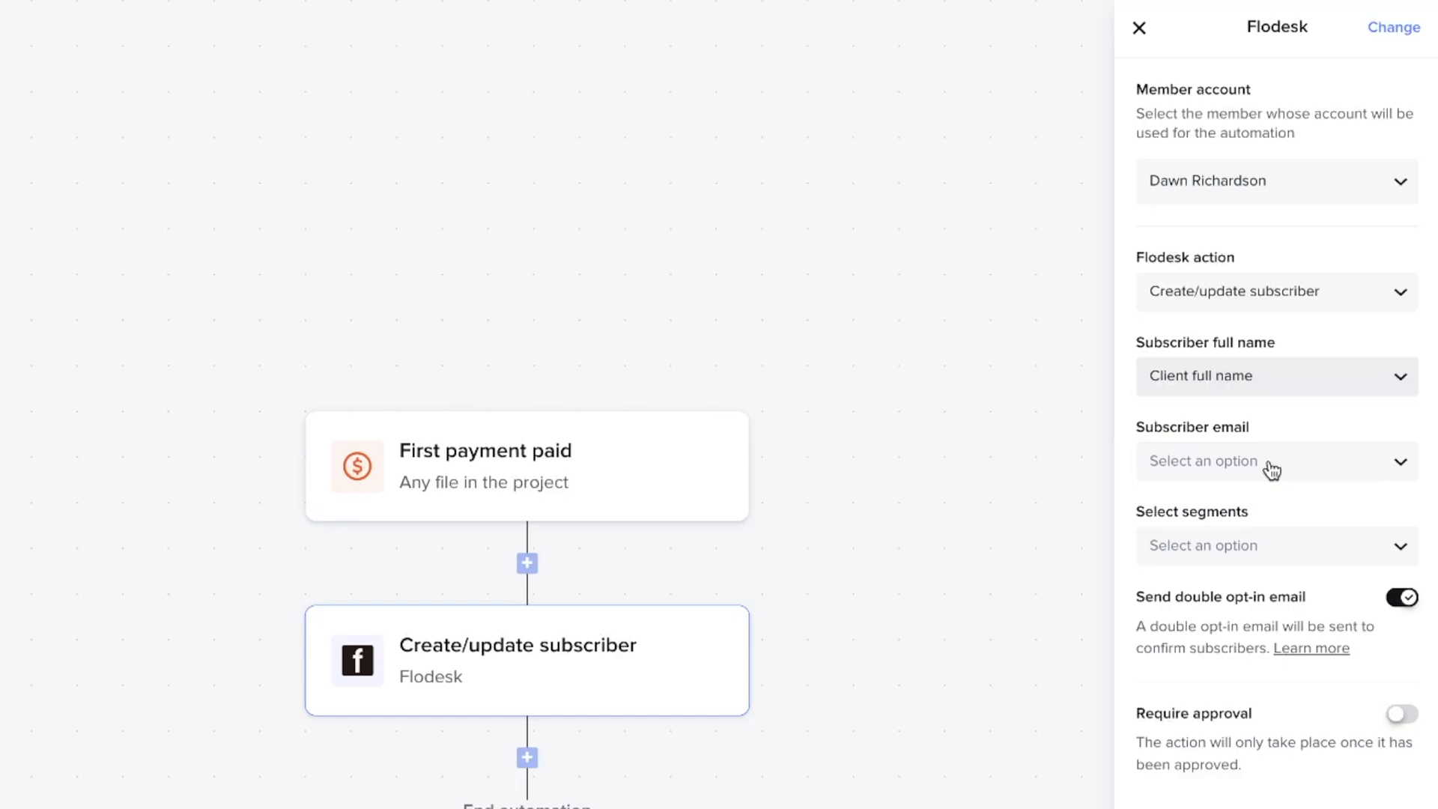
left_click(1278, 474)
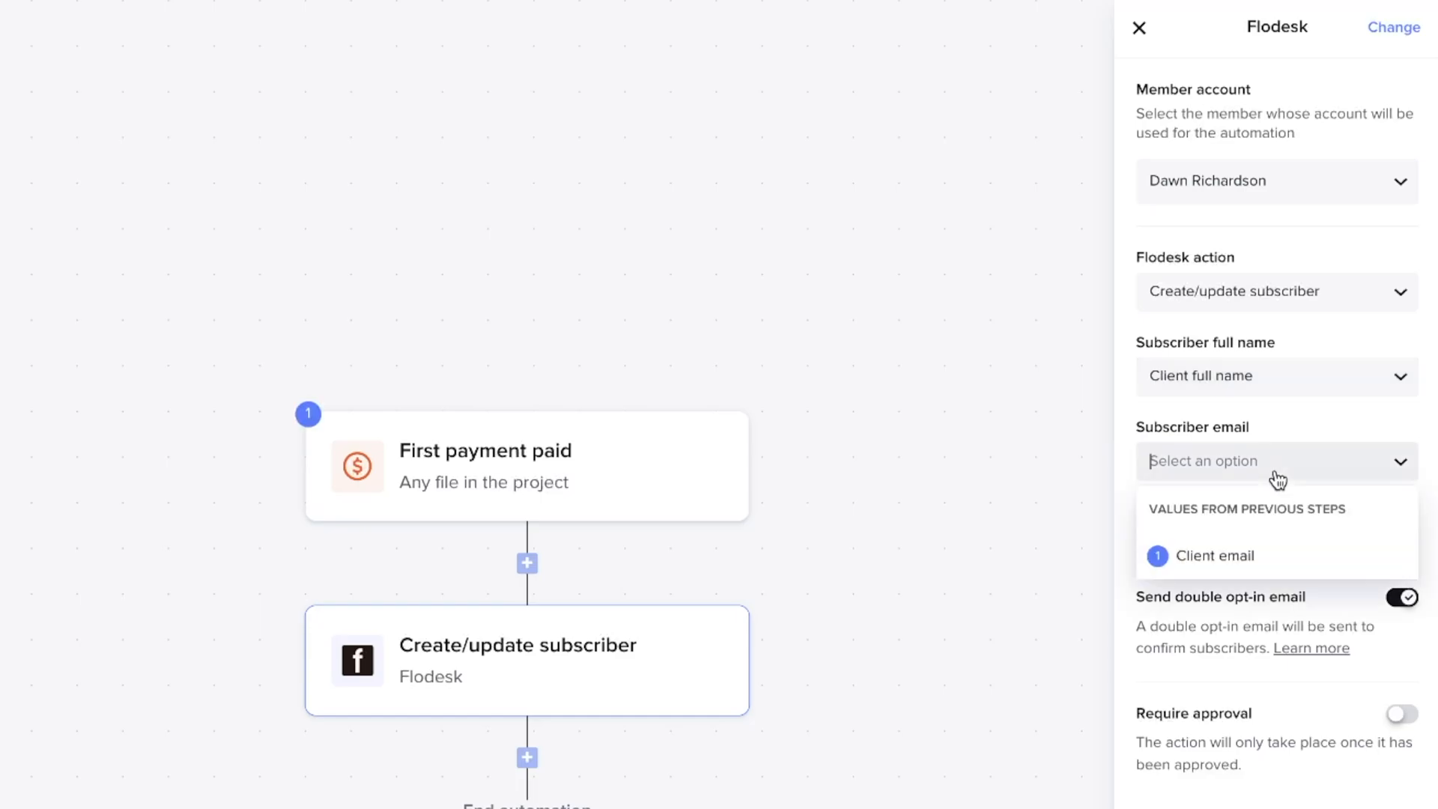
left_click(1268, 555)
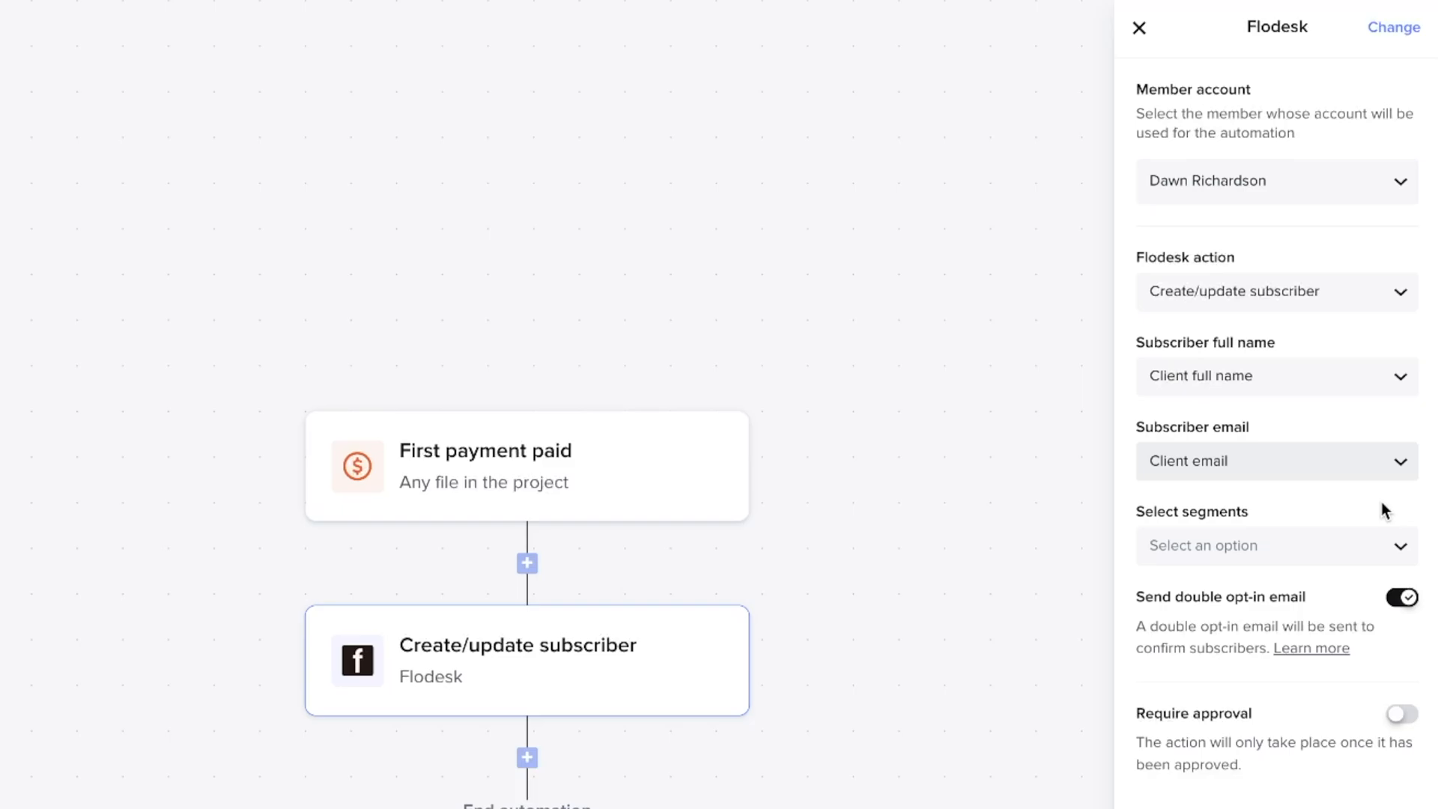
left_click(1312, 546)
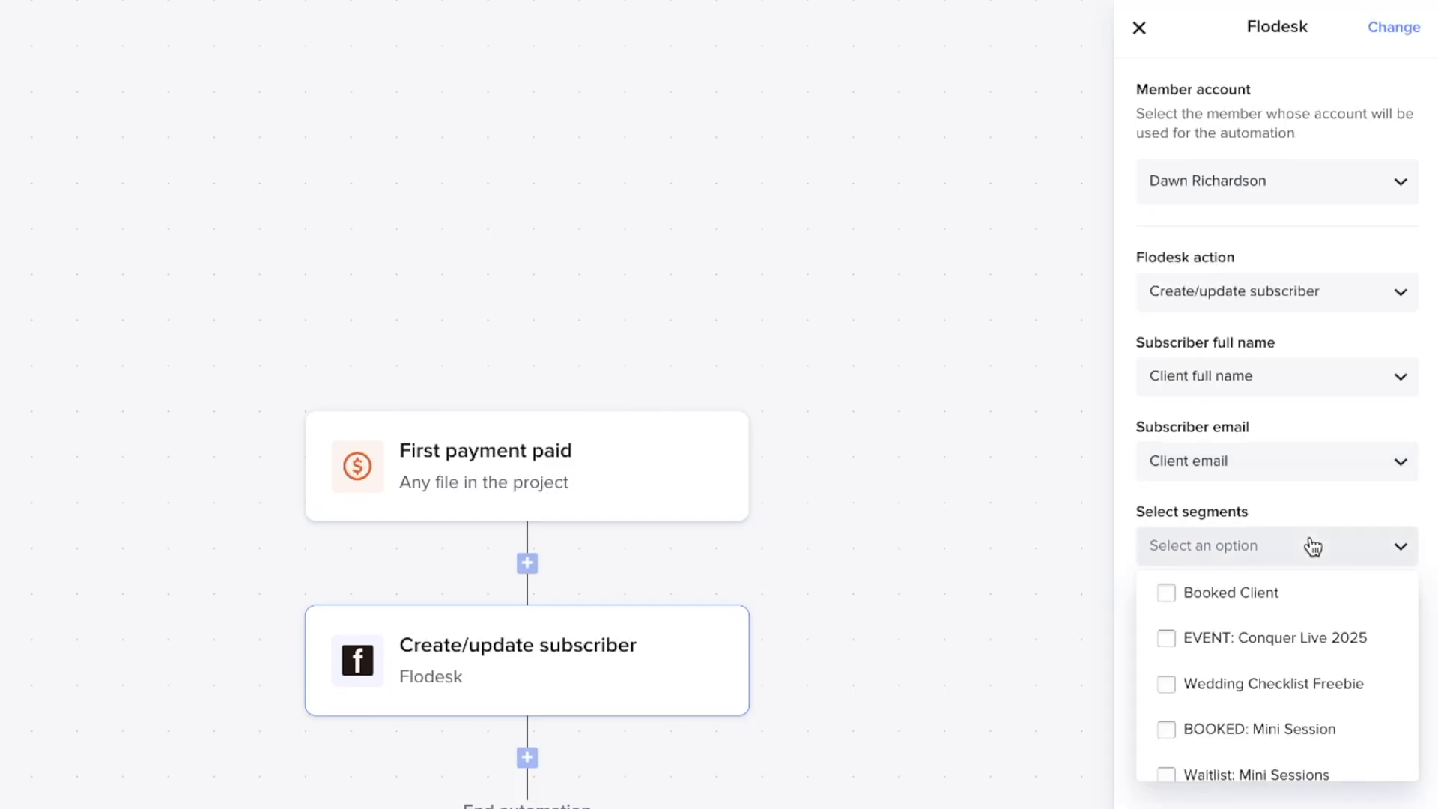
left_click(1274, 608)
left_click(1208, 499)
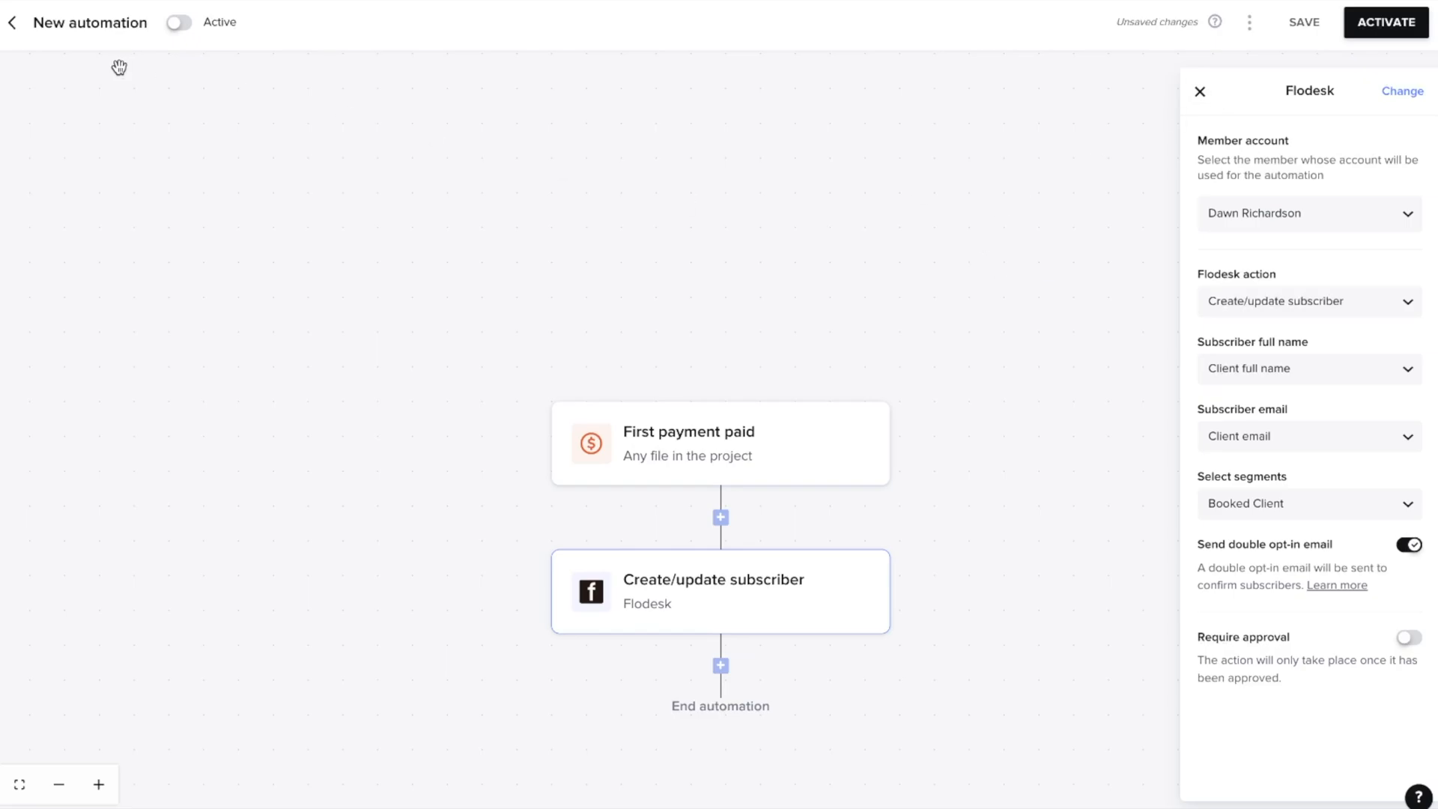
Rename the automation "Send to Flodesk after payment made" and activate it
triple_click(95, 28)
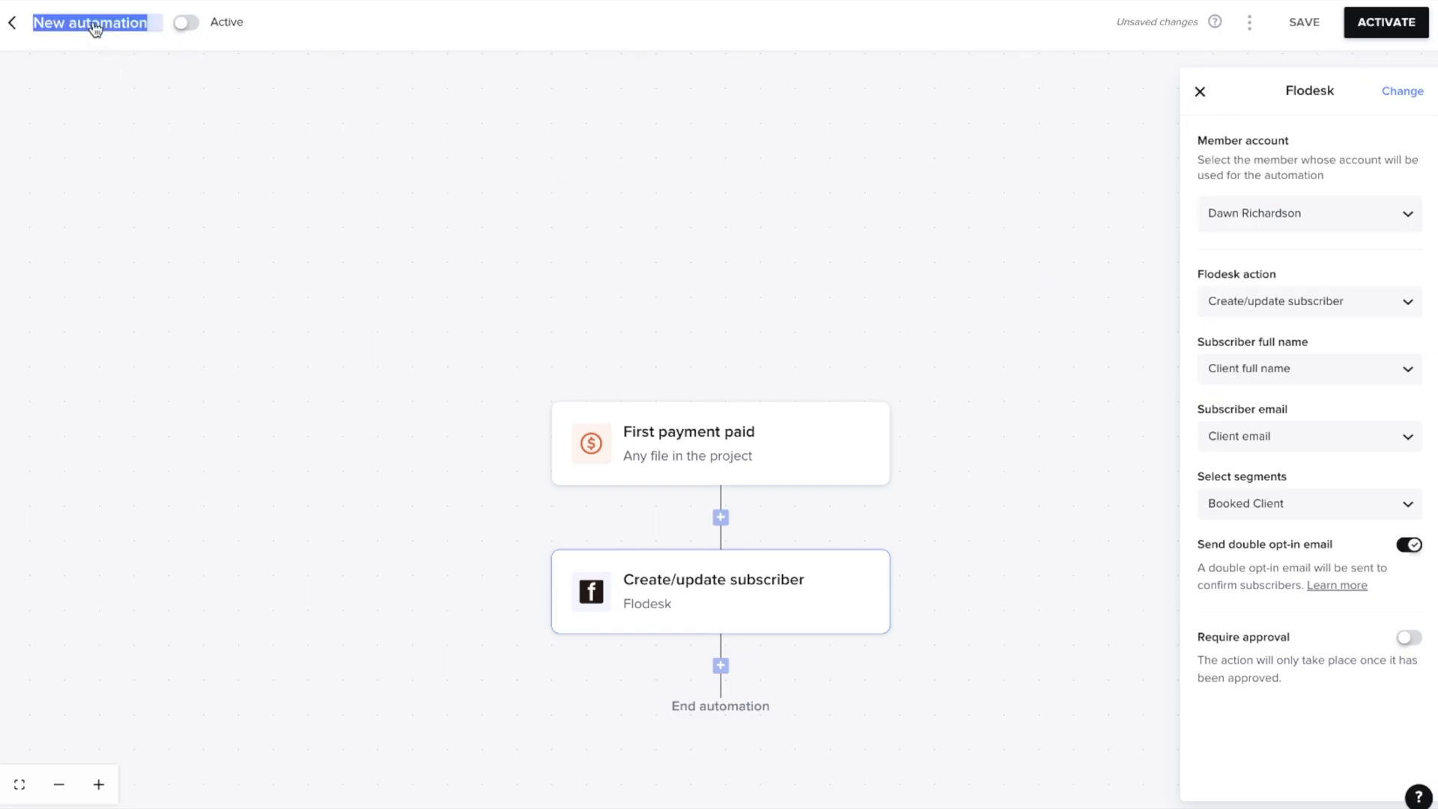
type("Send to Flodes")
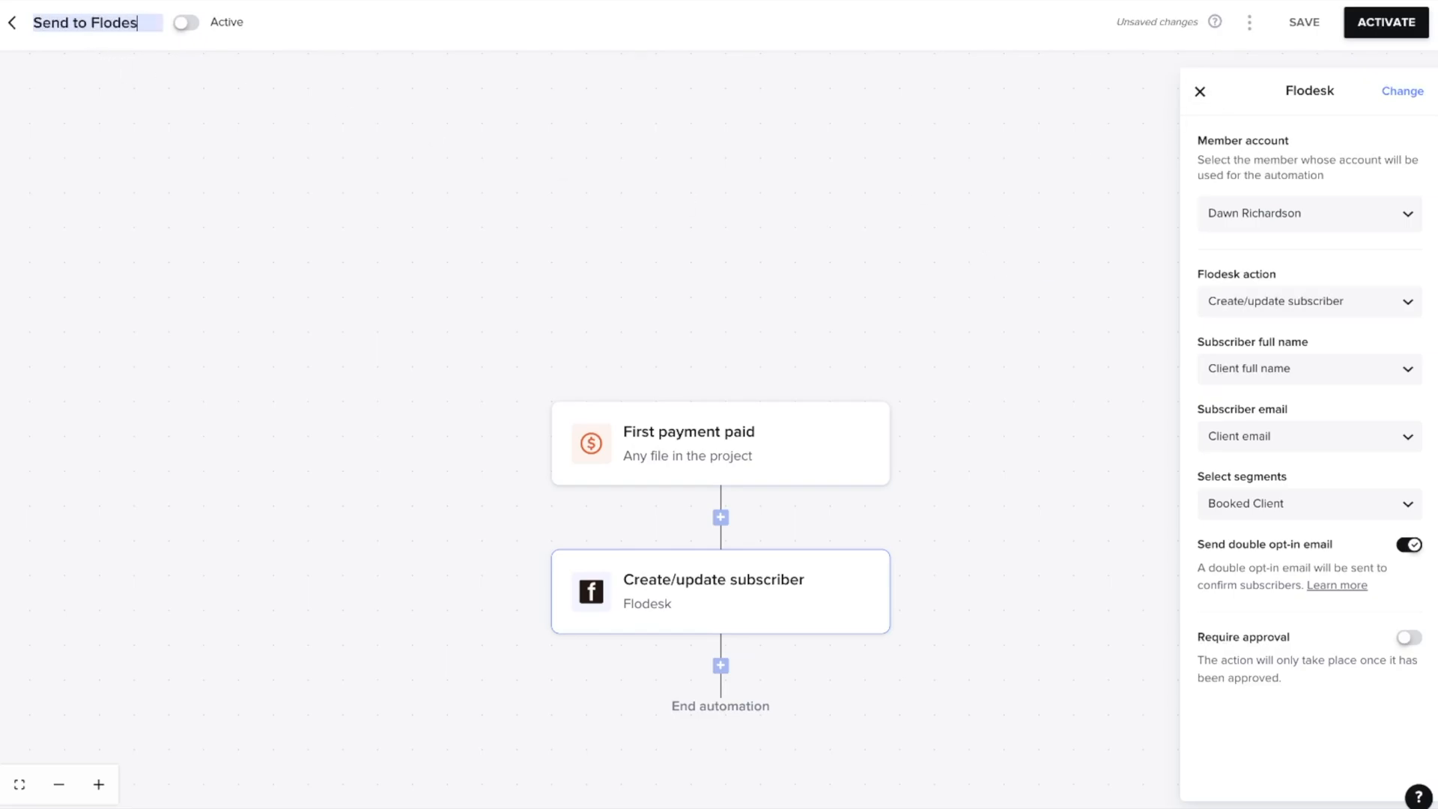
type("k after payment made")
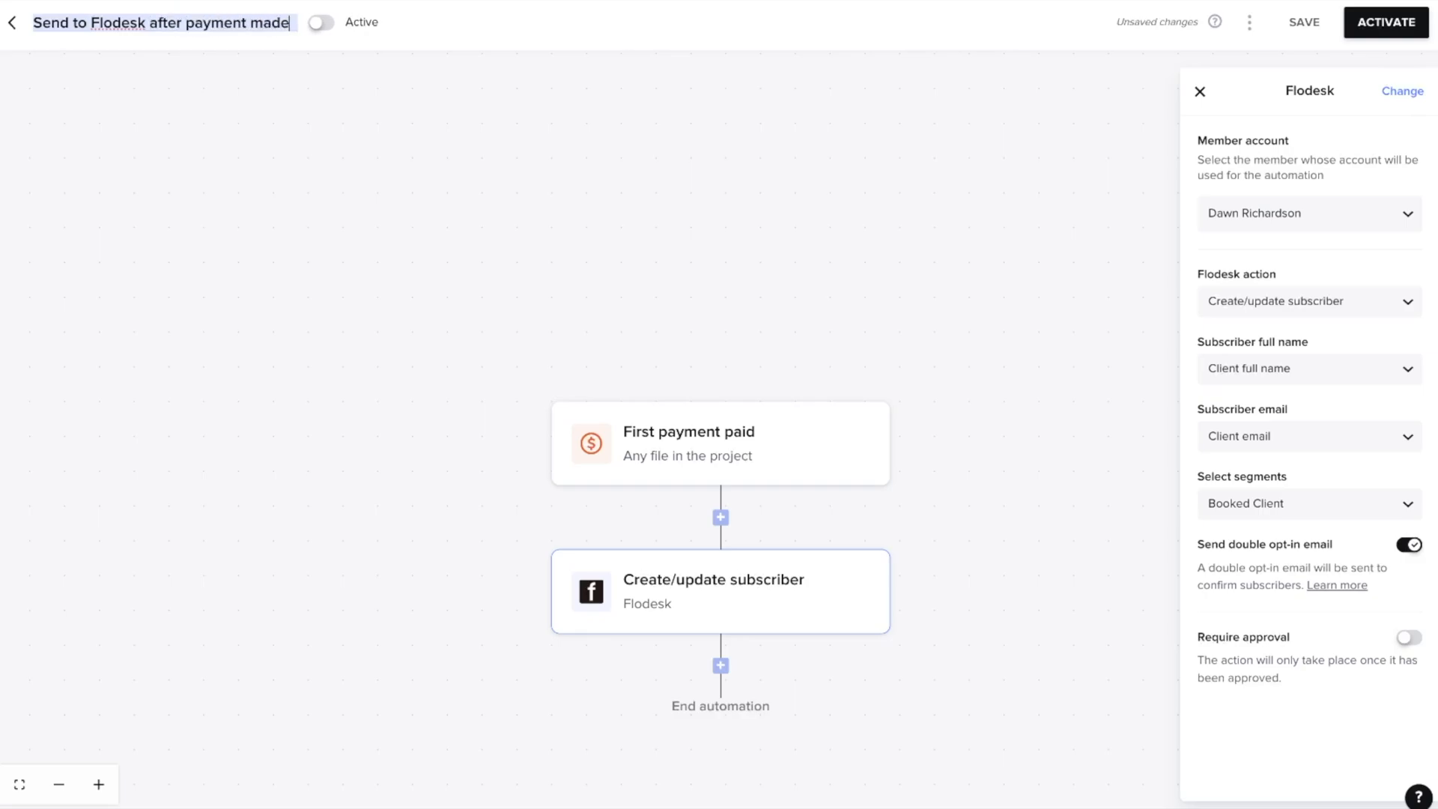
left_click(433, 123)
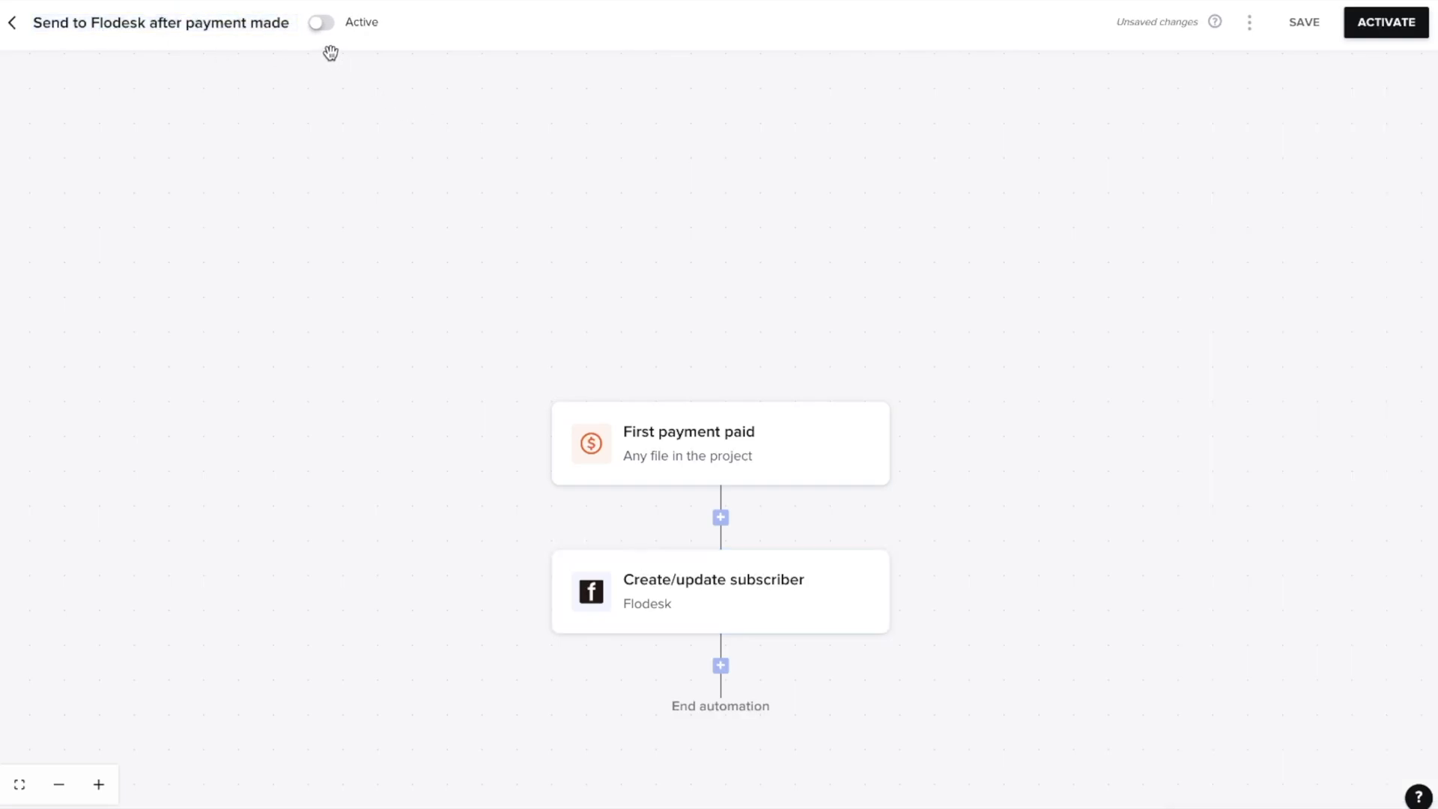
left_click(321, 22)
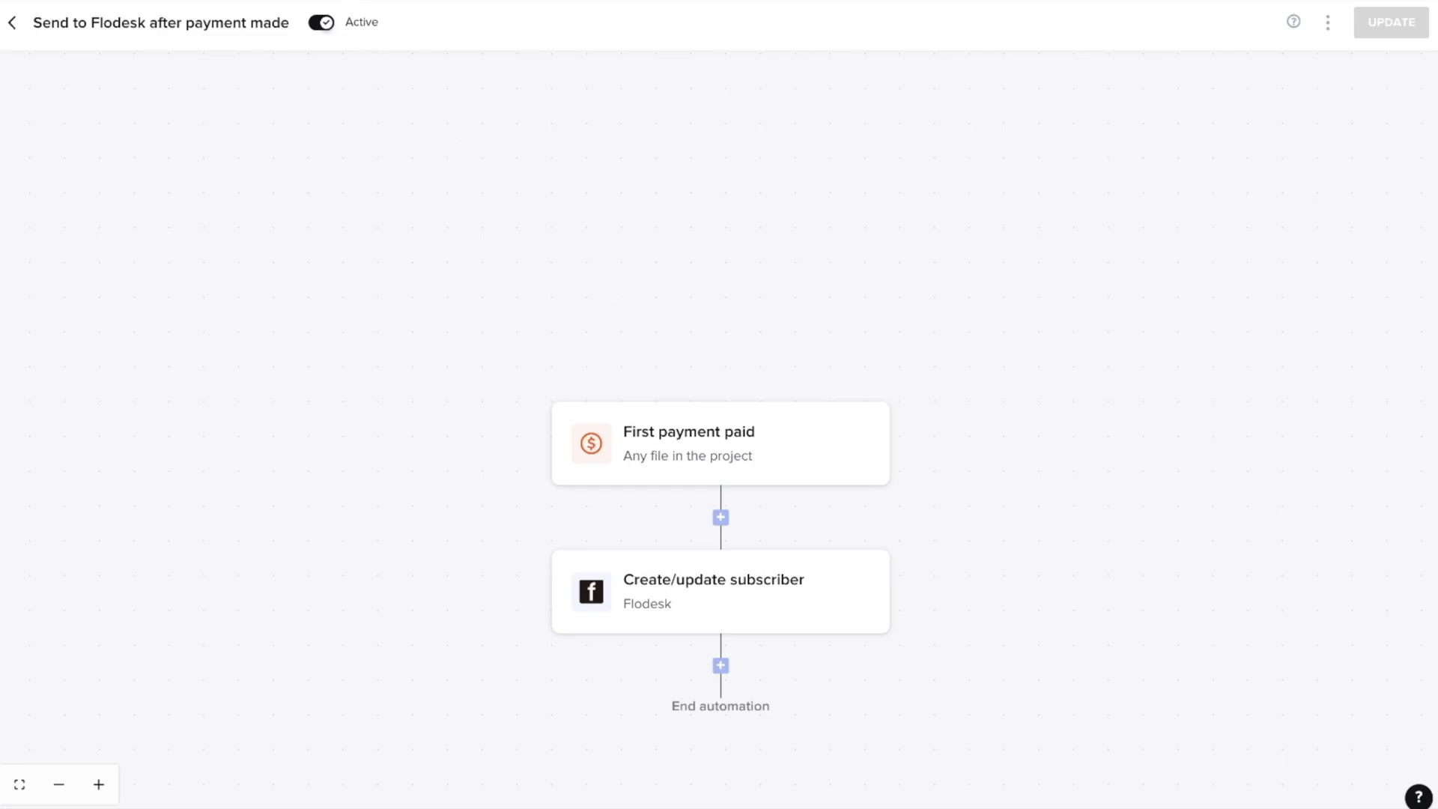
Switch to Flodesk by opening flodesk.com in a new browser tab and entering the account
key("super+t")
type("flodesk.com")
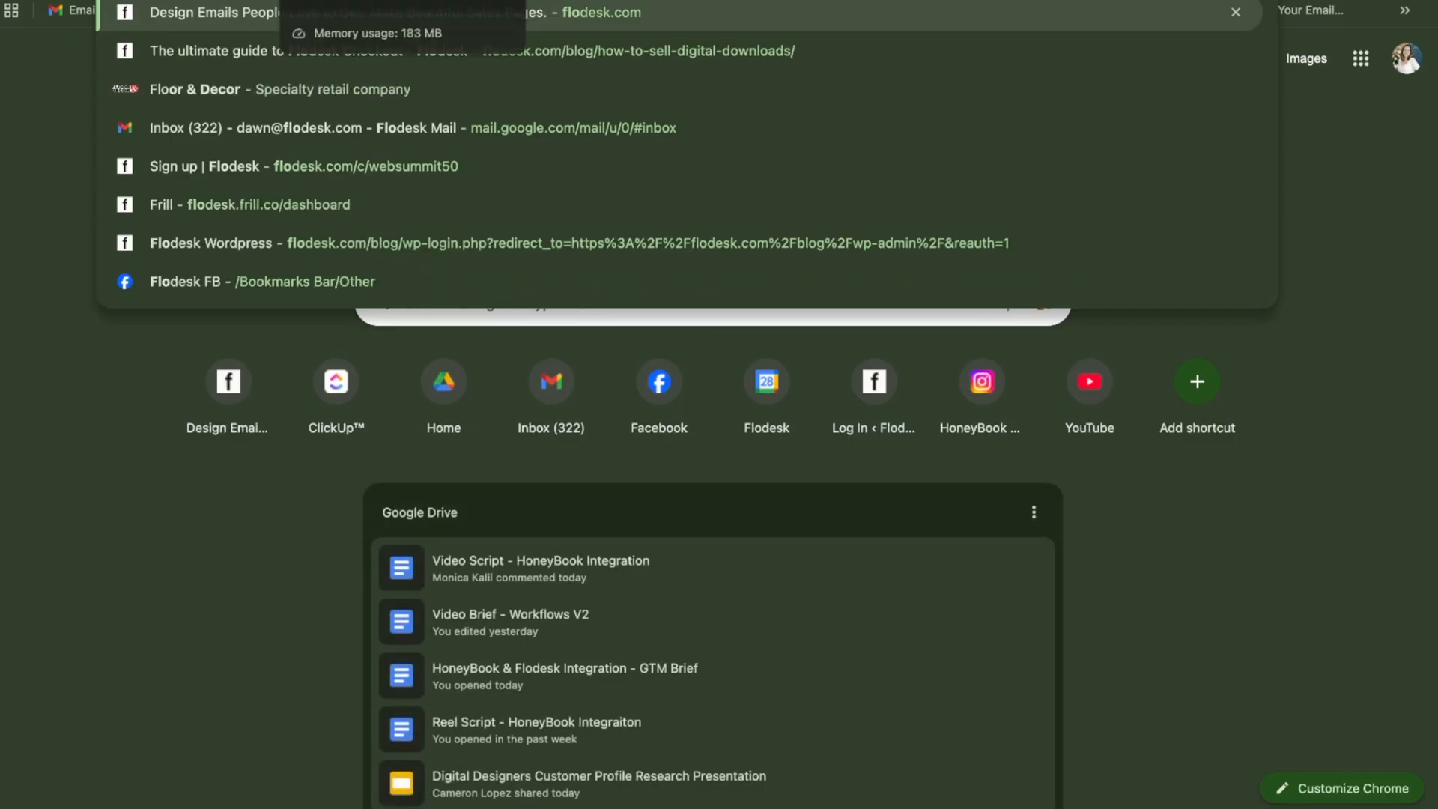
key("Return")
left_click(1206, 43)
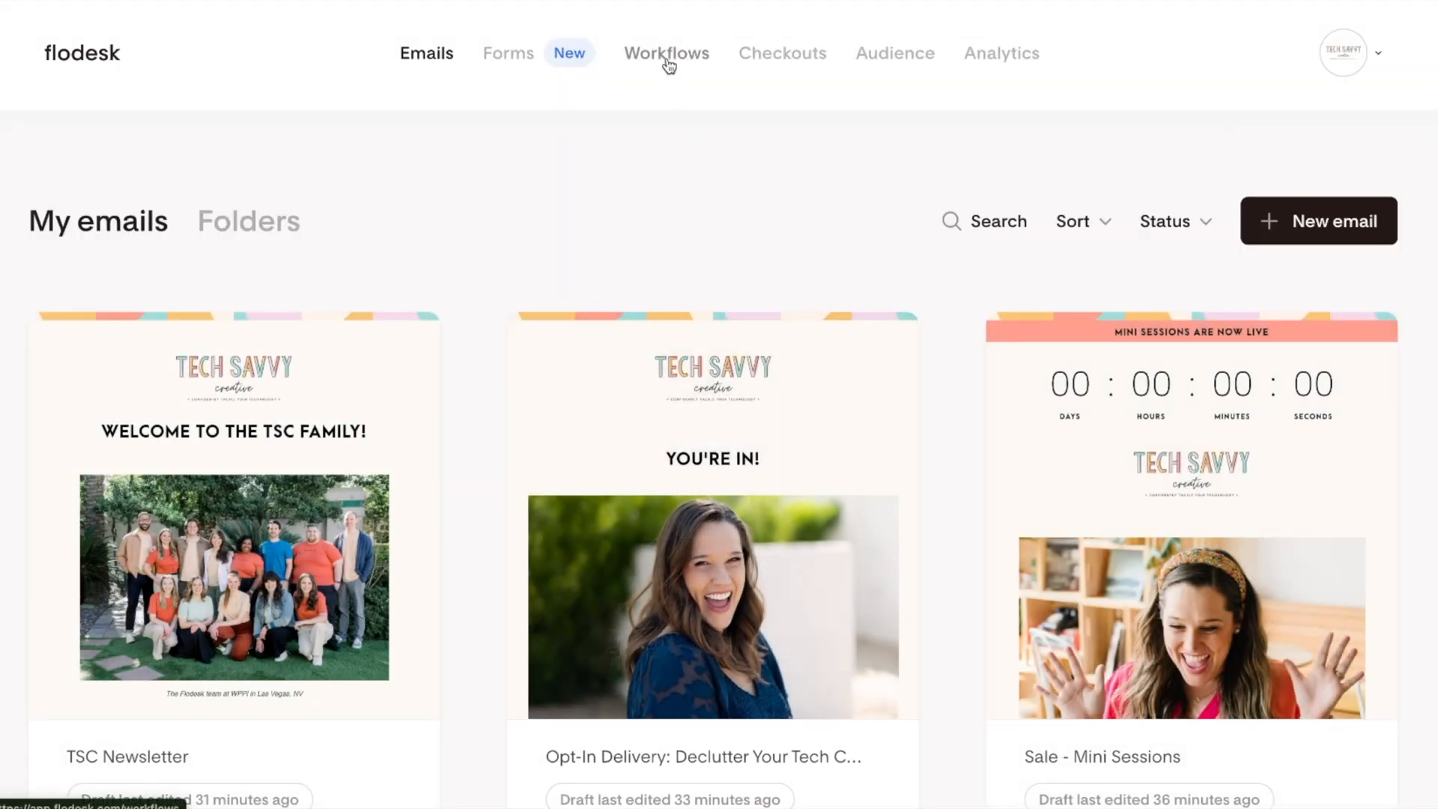
Create a new Flodesk workflow from scratch named "Booked Client Welcome Email"
left_click(668, 60)
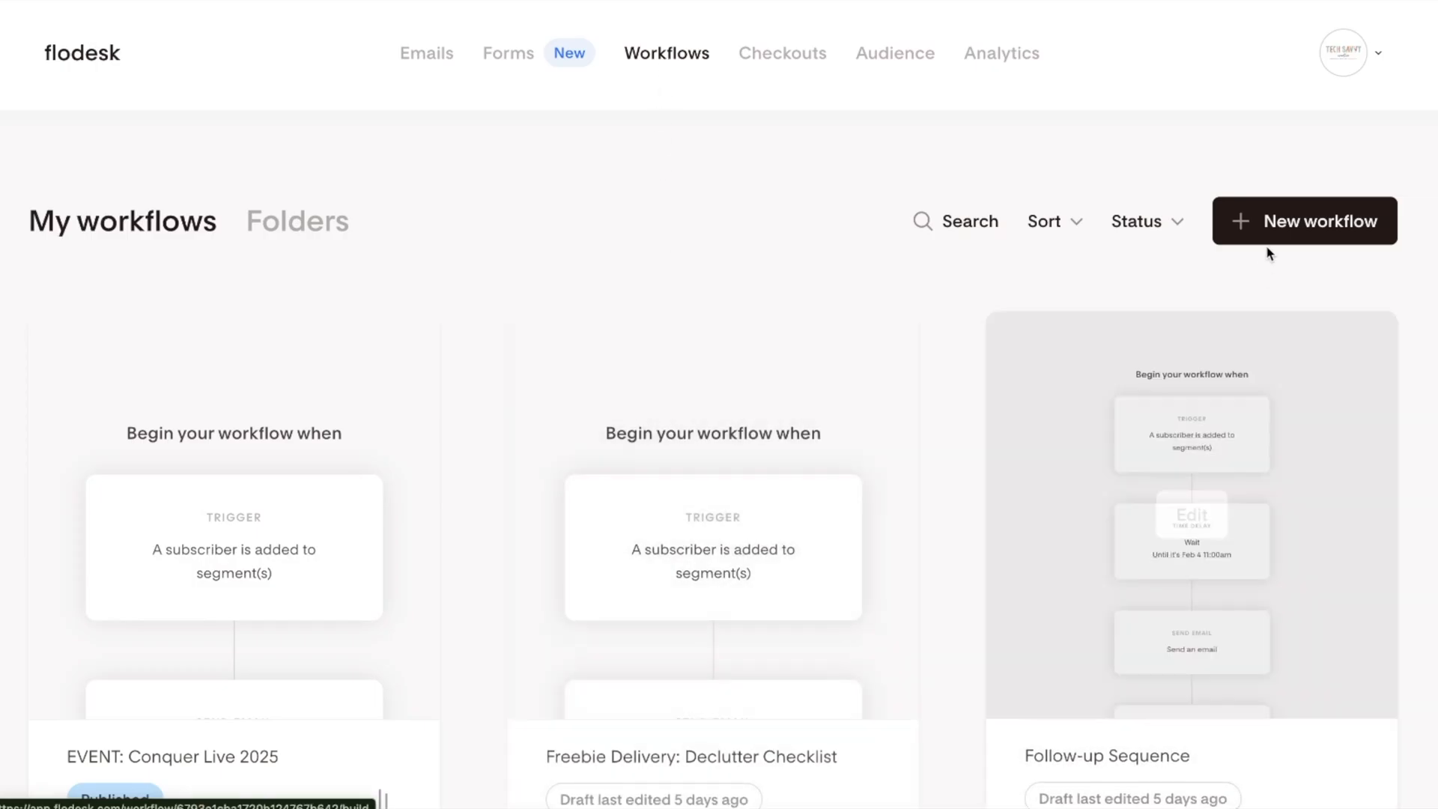
left_click(1269, 224)
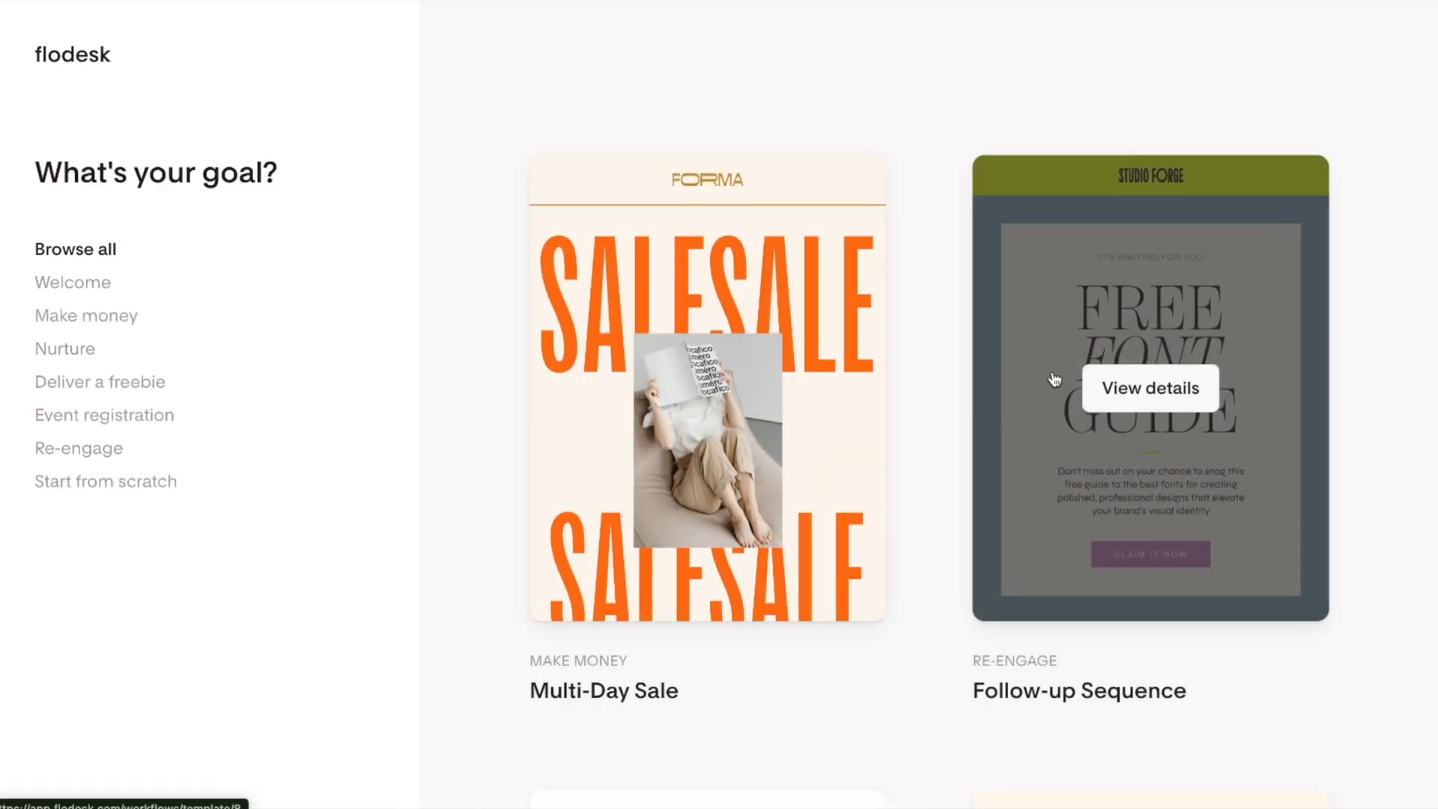
scroll(1054, 380, "down", 20)
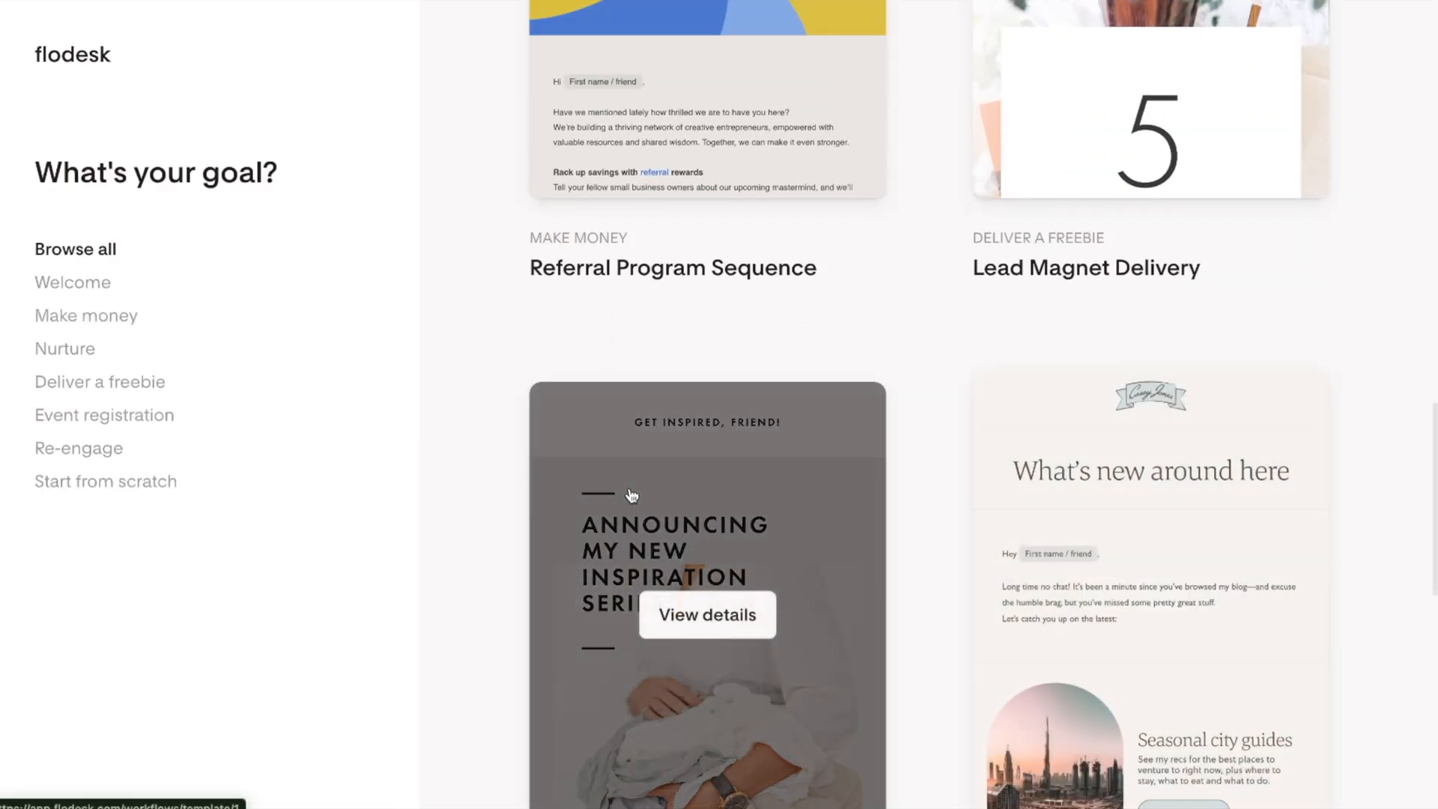
left_click(145, 487)
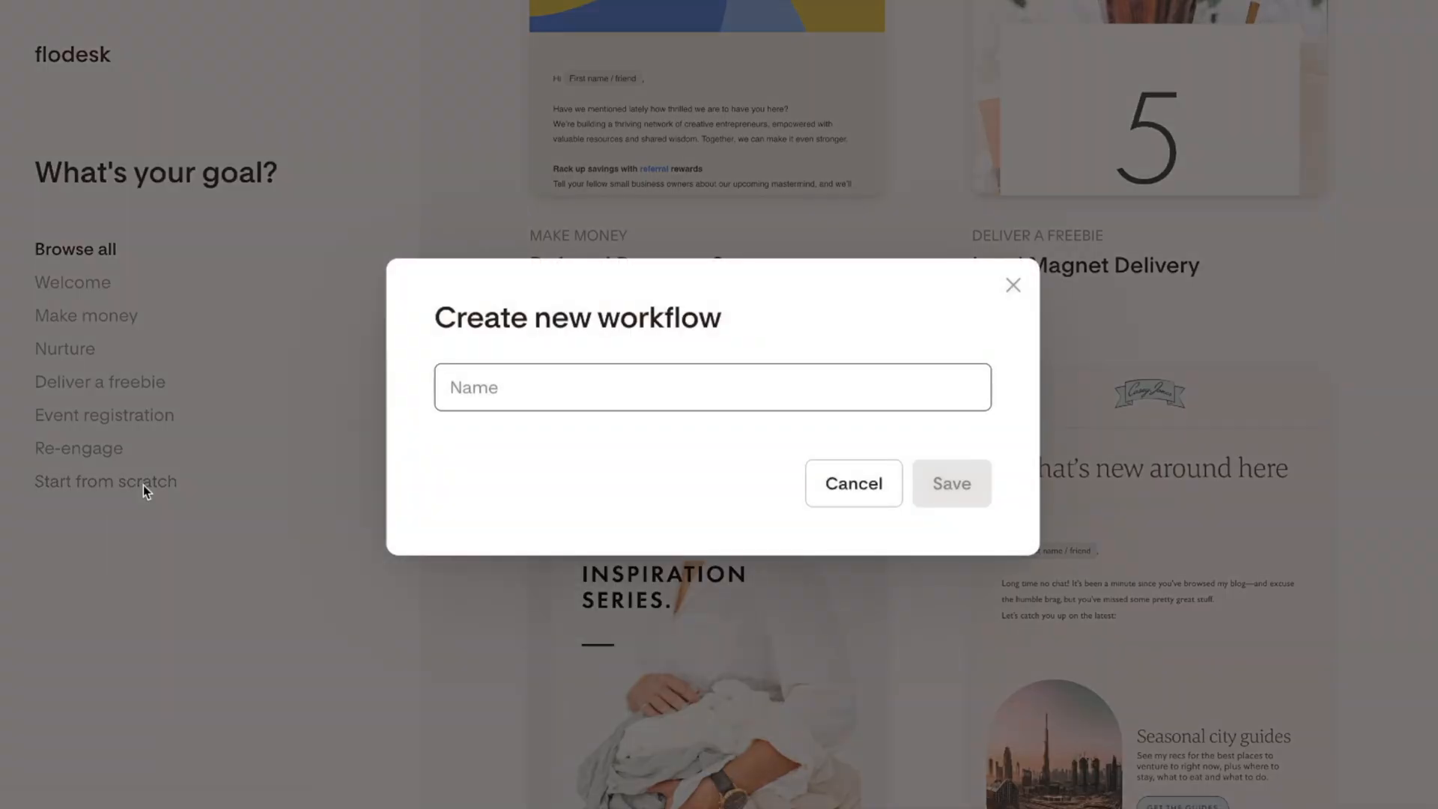
type("Booked Client Welcome Email")
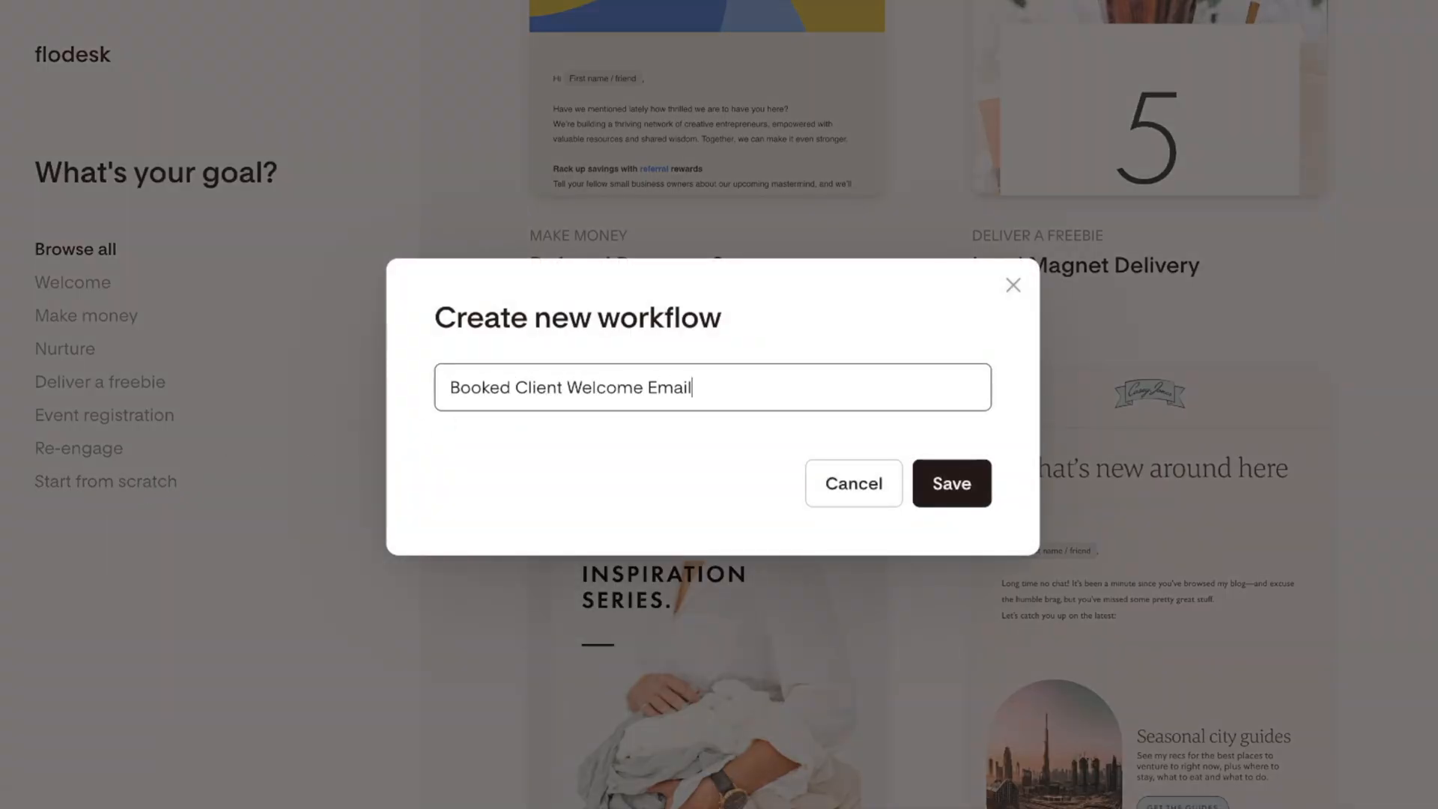
key("Return")
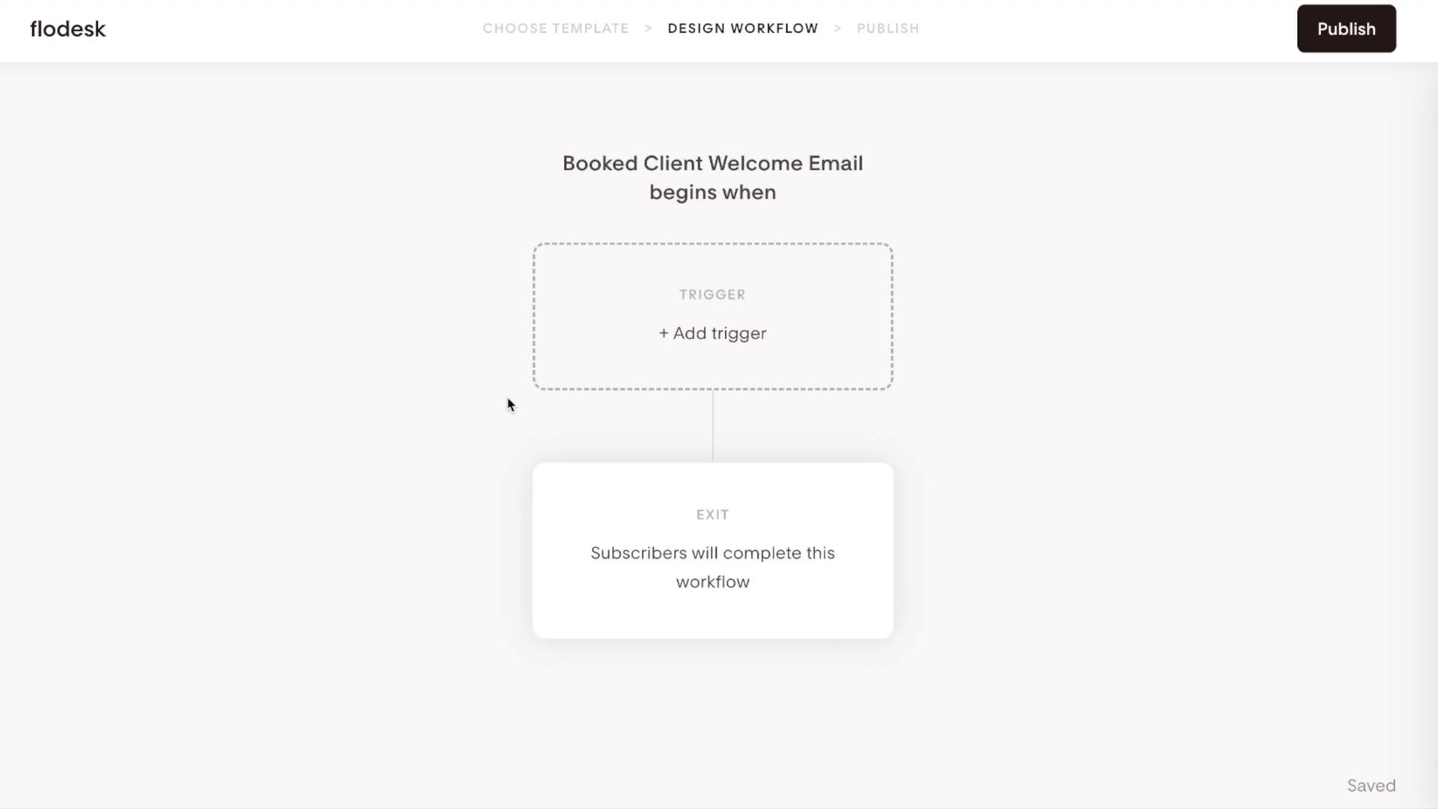
Set the workflow's trigger to a subscriber being added to the Booked Client segment
left_click(790, 353)
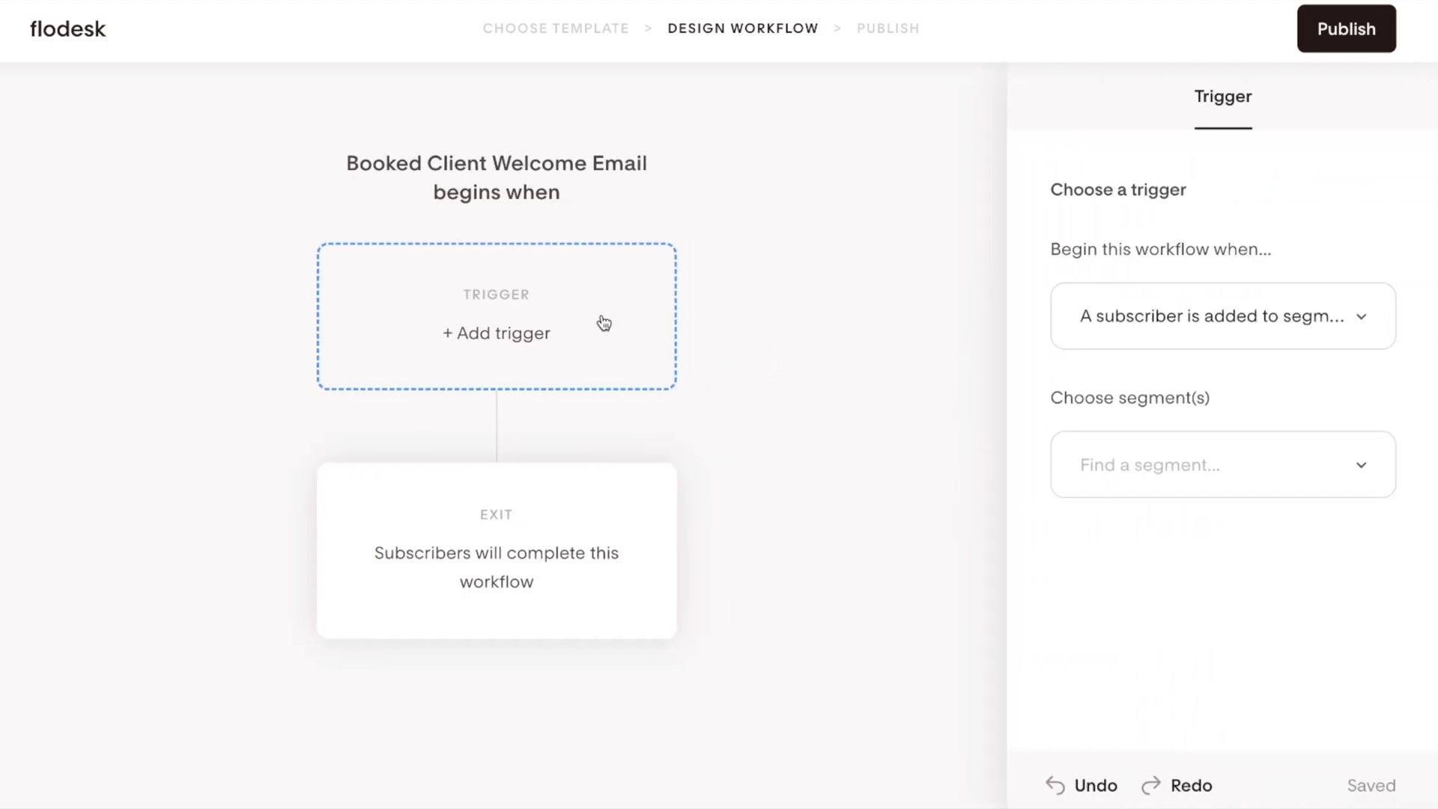
left_click(1180, 466)
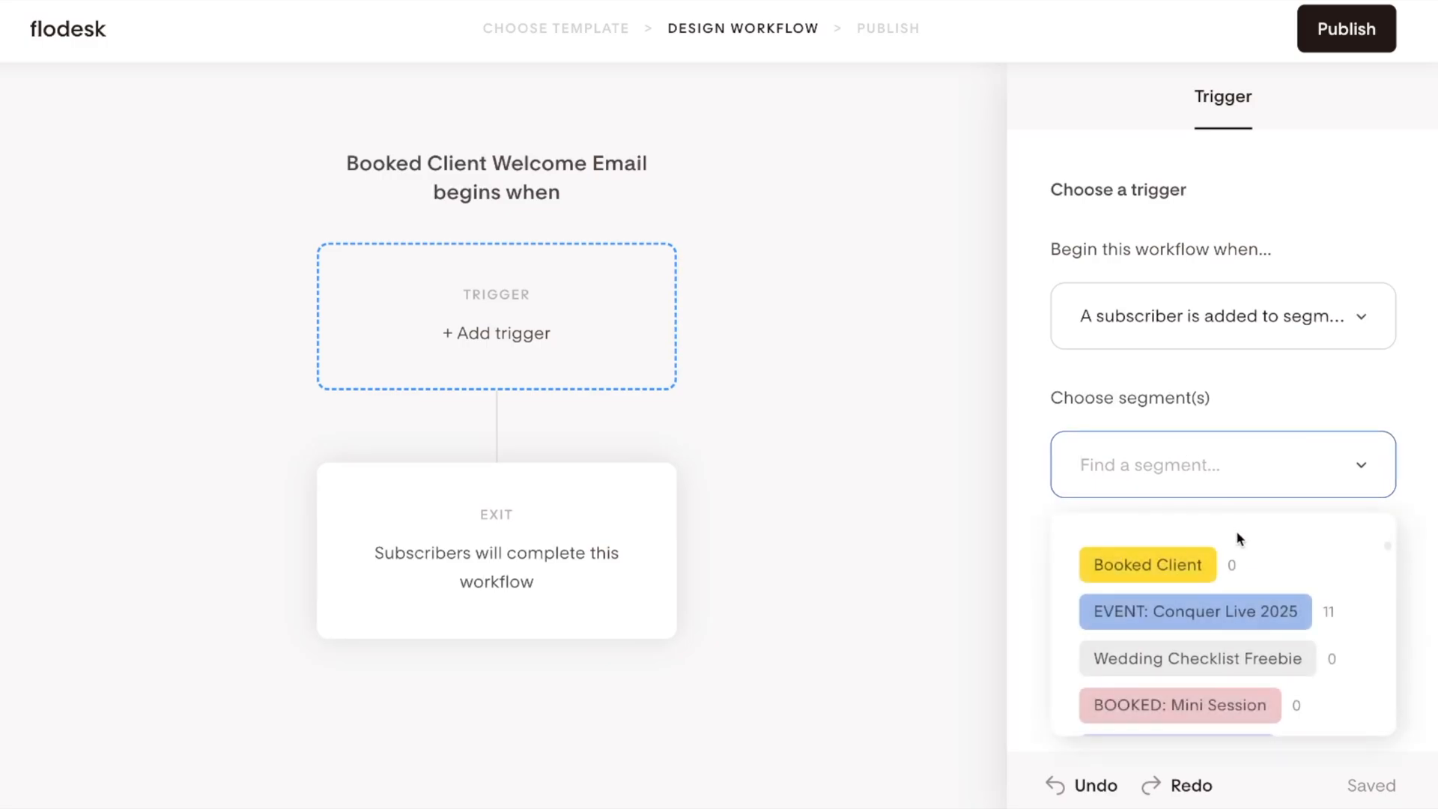
left_click(1191, 573)
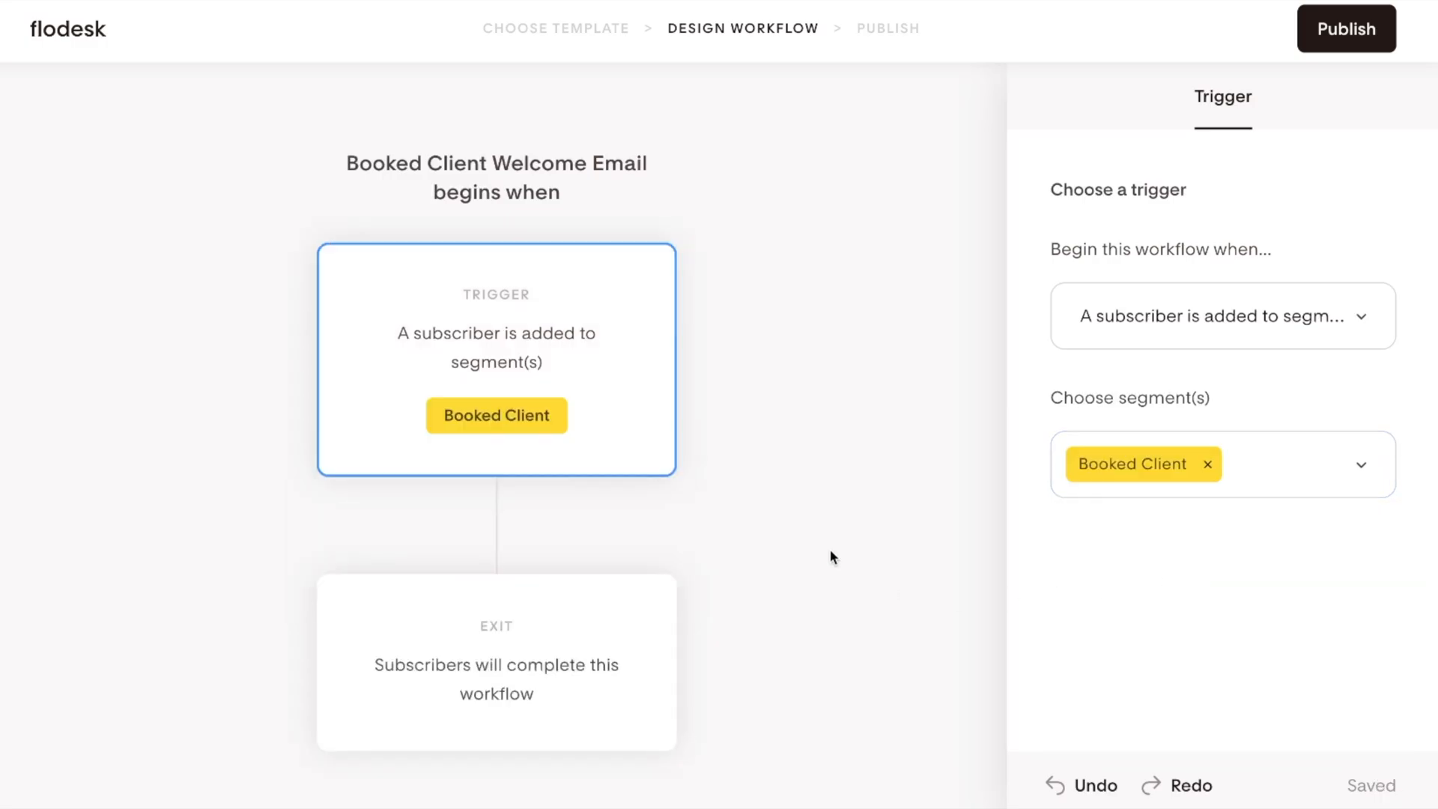
Add a Send email step after the trigger, using a copy of the existing TSC Newsletter email
mouse_move(510, 558)
left_click(497, 526)
left_click(246, 495)
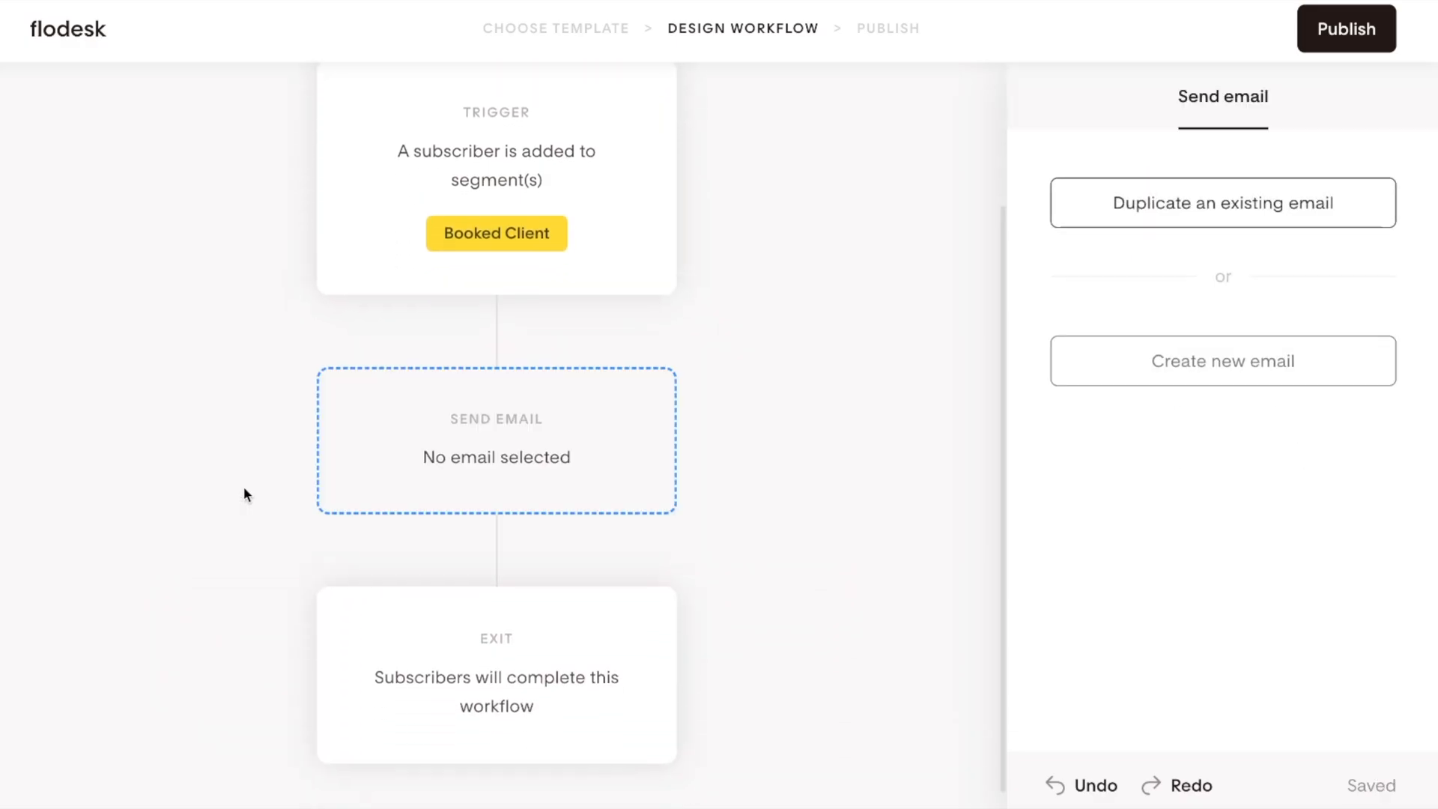
left_click(1139, 210)
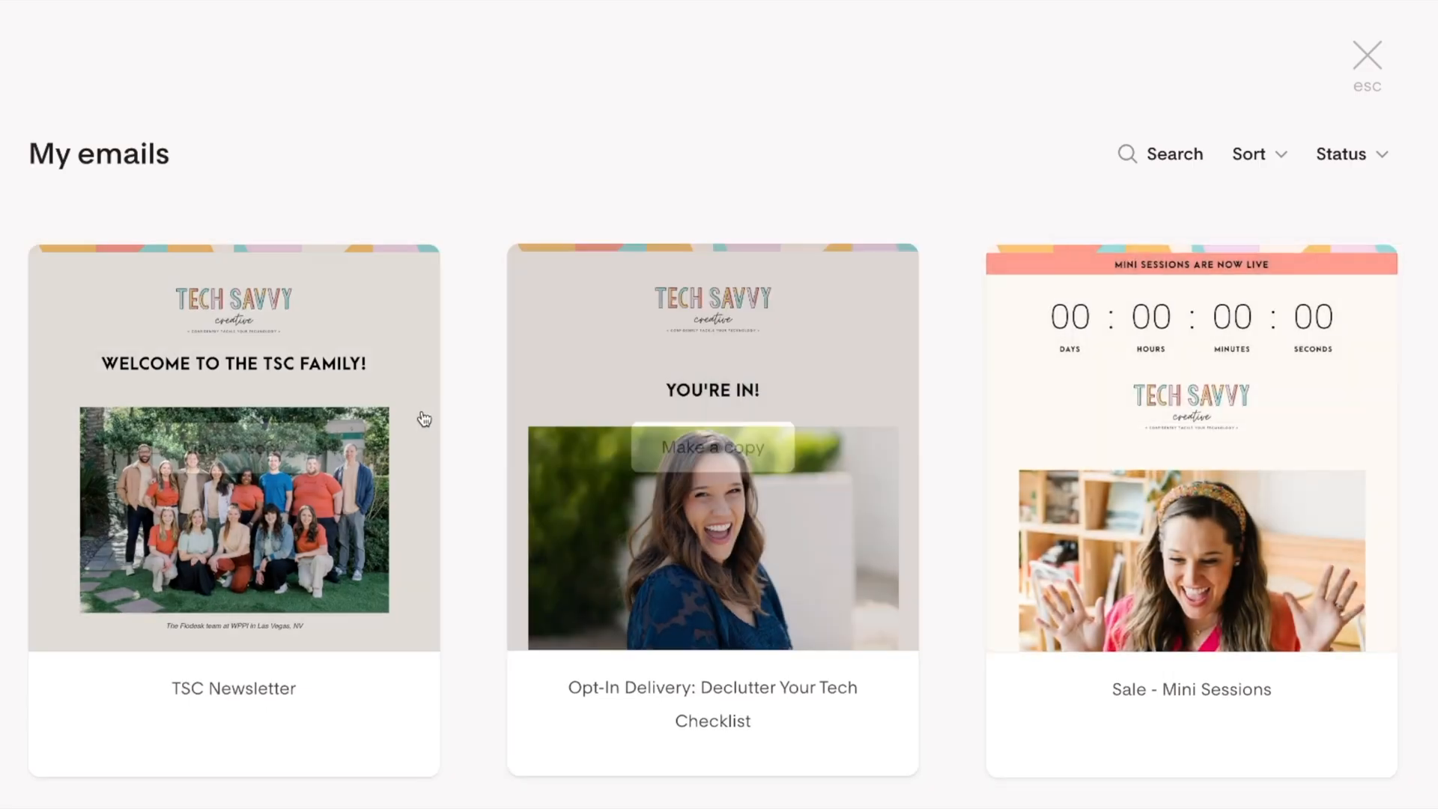
left_click(408, 412)
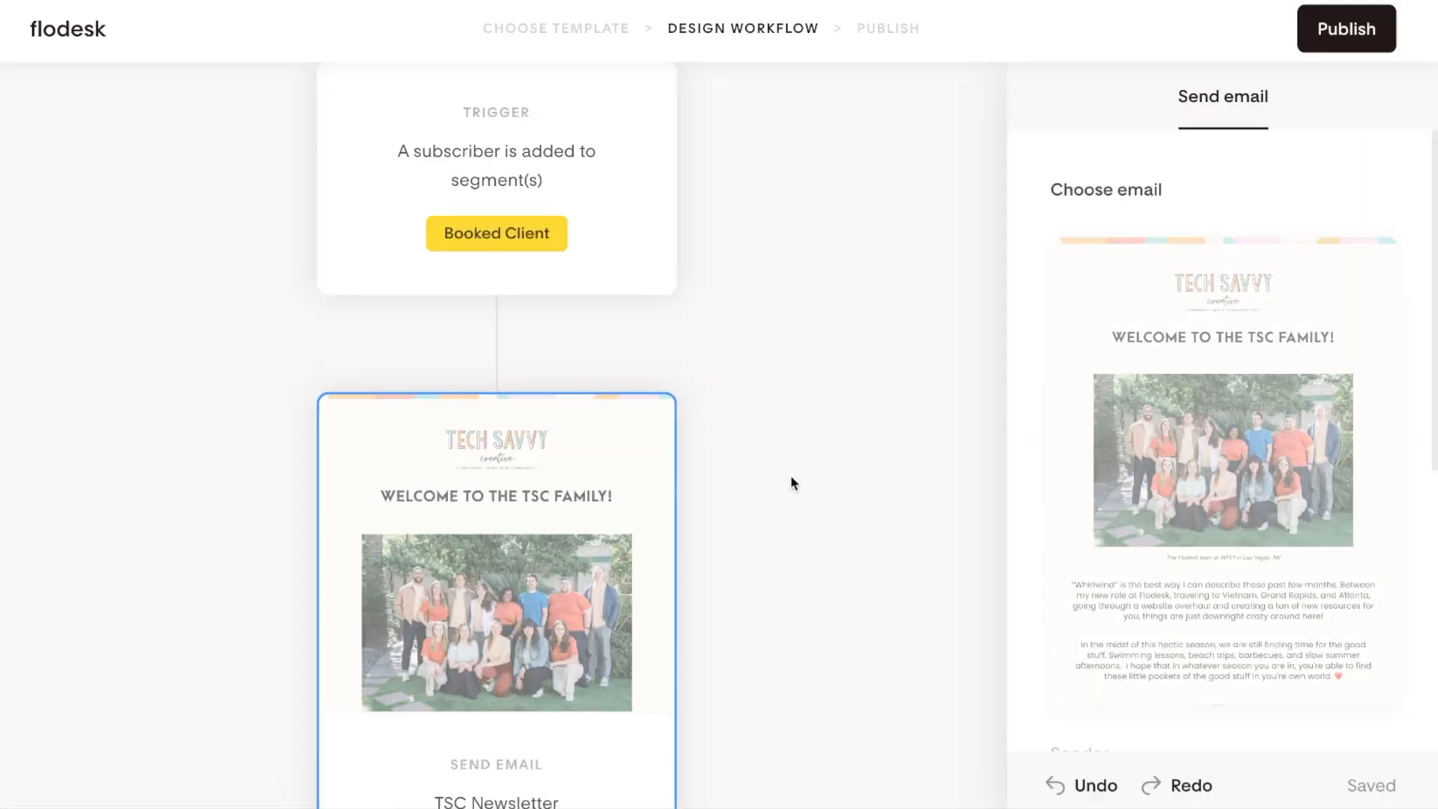
scroll(830, 502, "down", 5)
scroll(1064, 517, "down", 6)
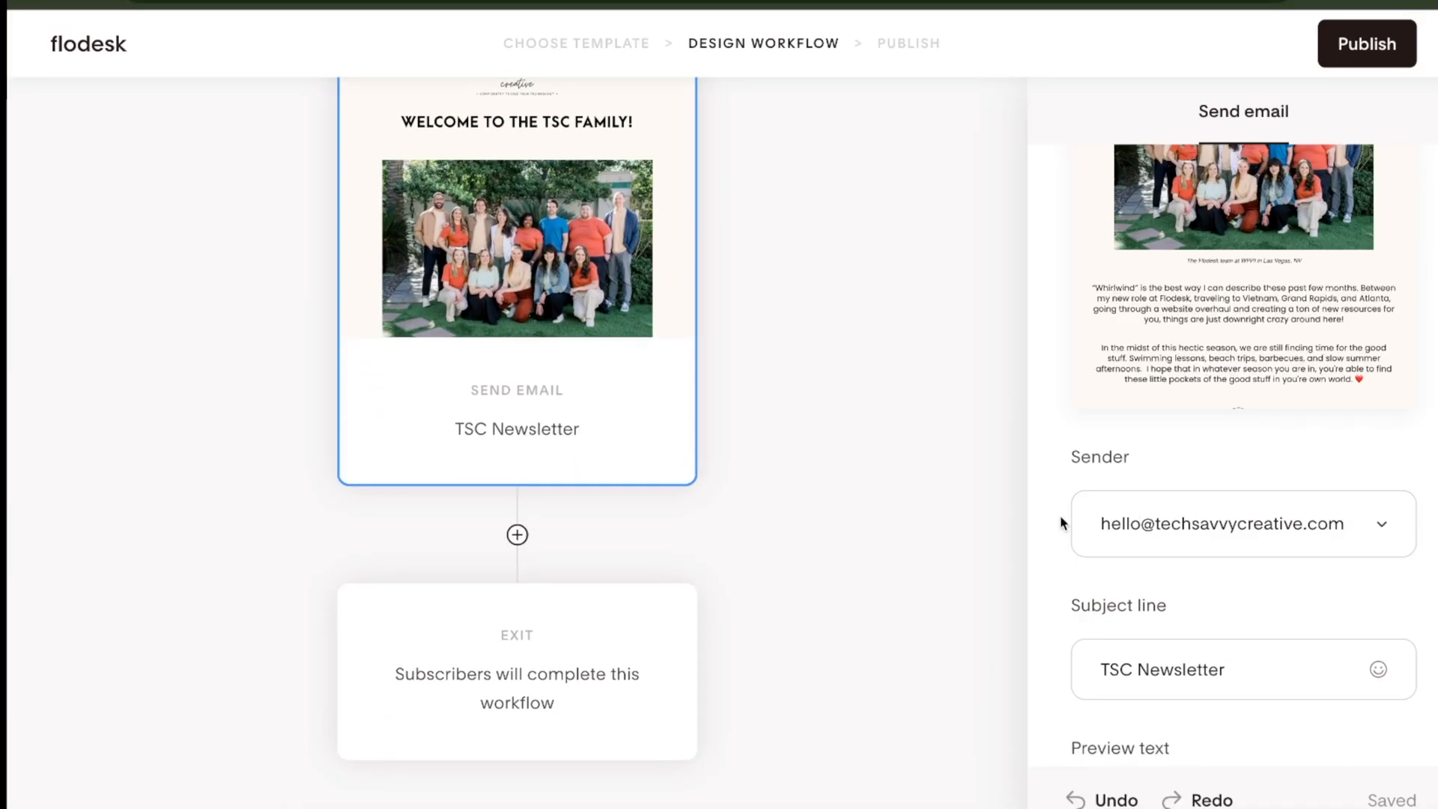
Set the subject line of the workflow's Send email step to "Welcome to the family!"
triple_click(1143, 558)
type("Welcome to the family!")
Review the Booked Client Welcome Email workflow from its trigger through to its exit, and publish it live
scroll(851, 514, "up", 6)
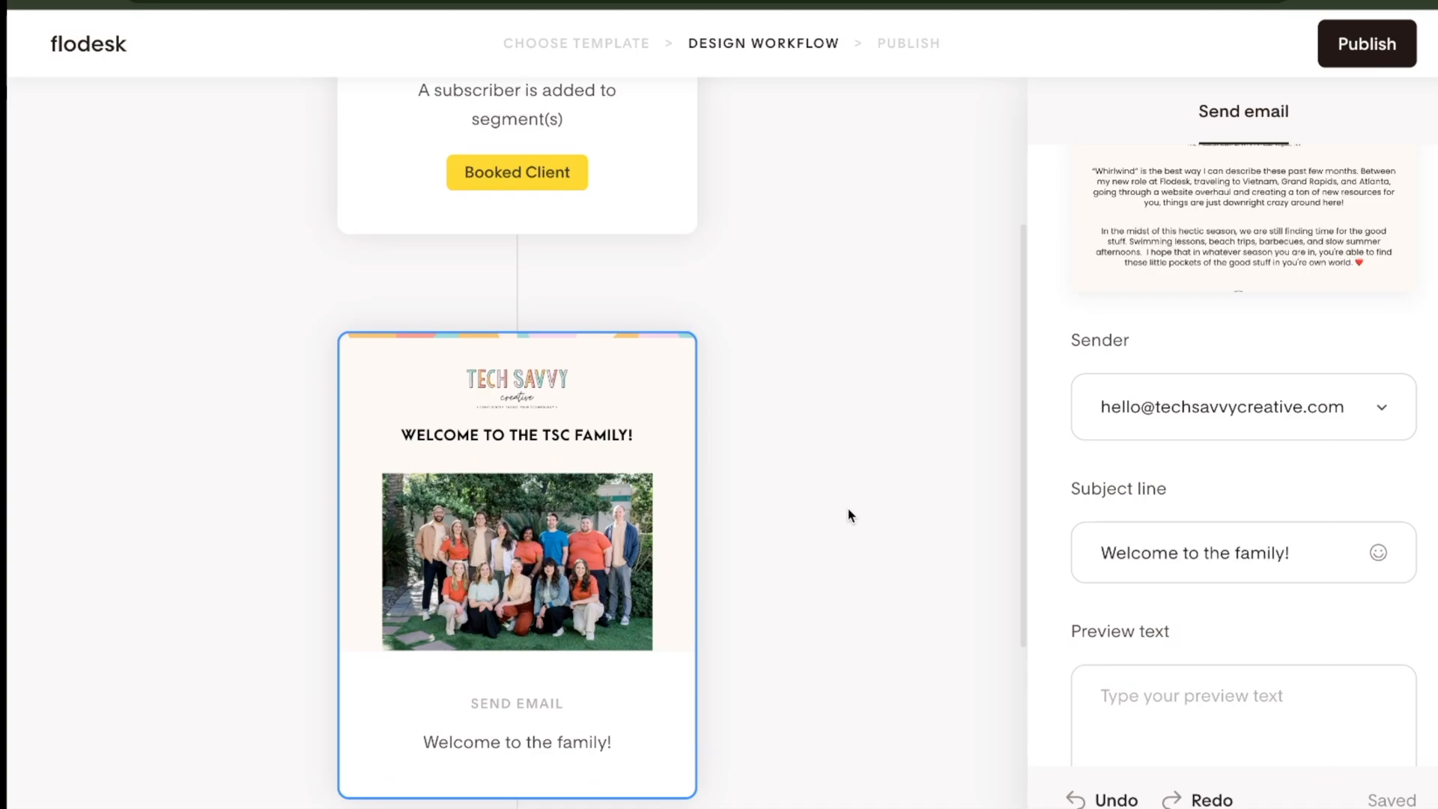
scroll(764, 442, "up", 2)
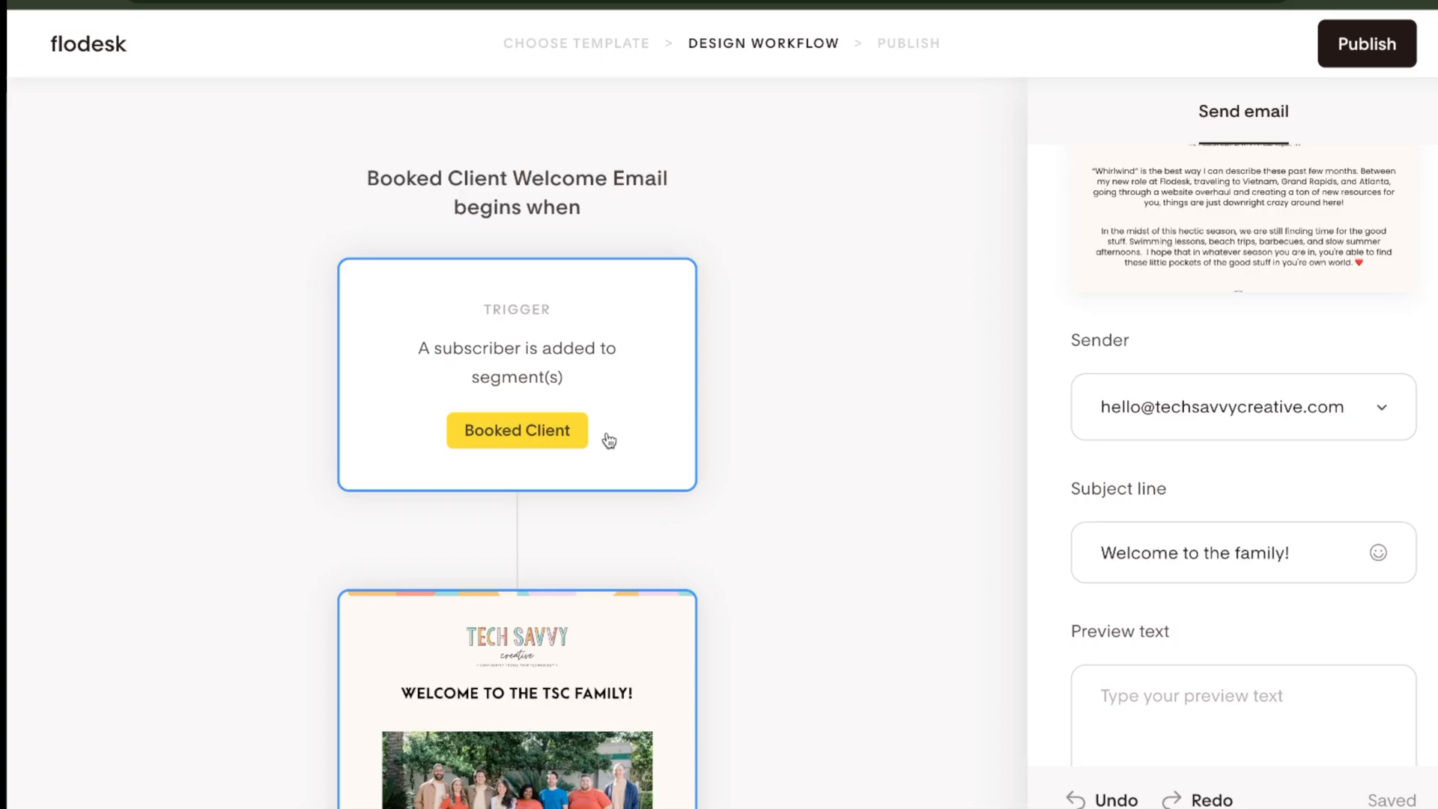
scroll(609, 440, "down", 1)
scroll(609, 440, "down", 5)
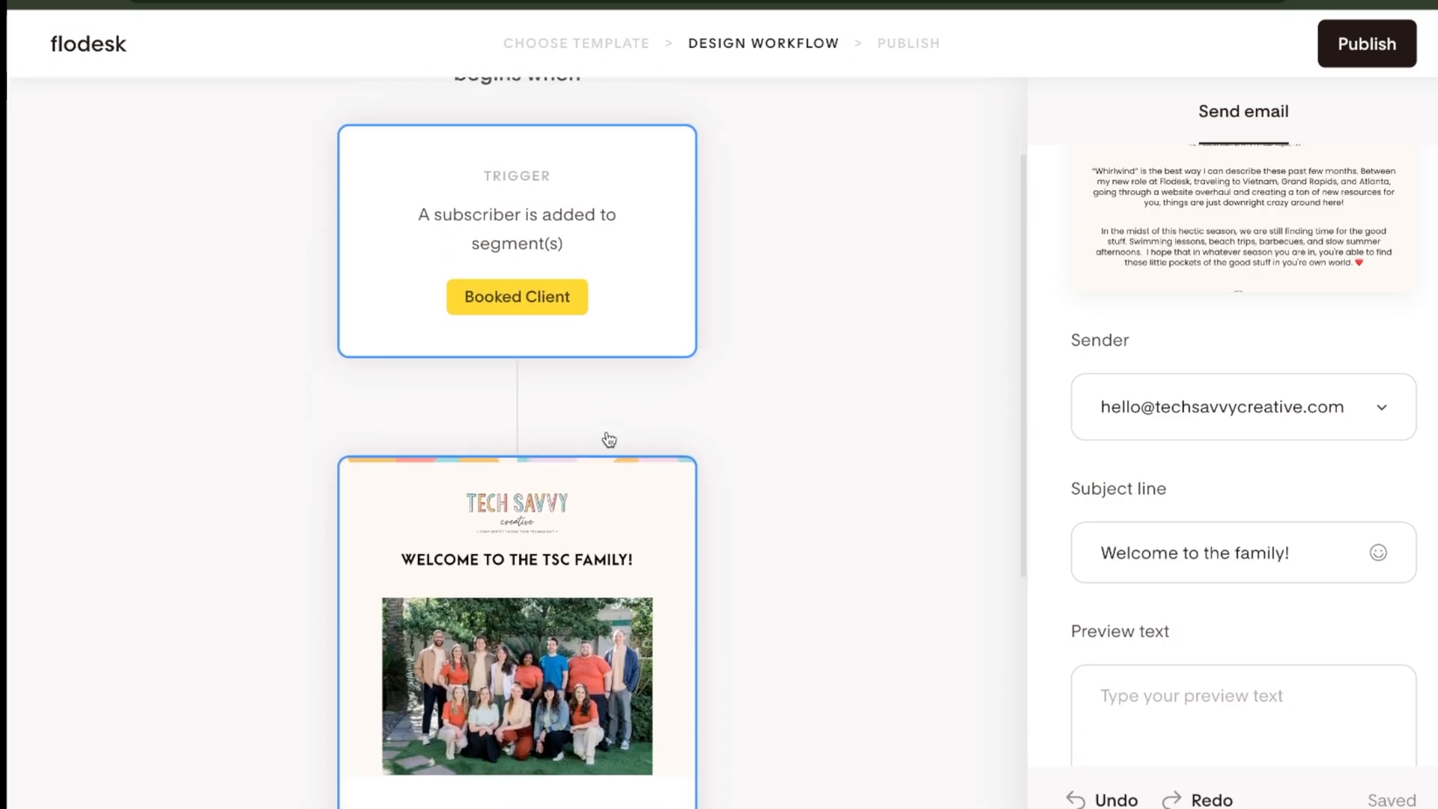
scroll(609, 440, "down", 7)
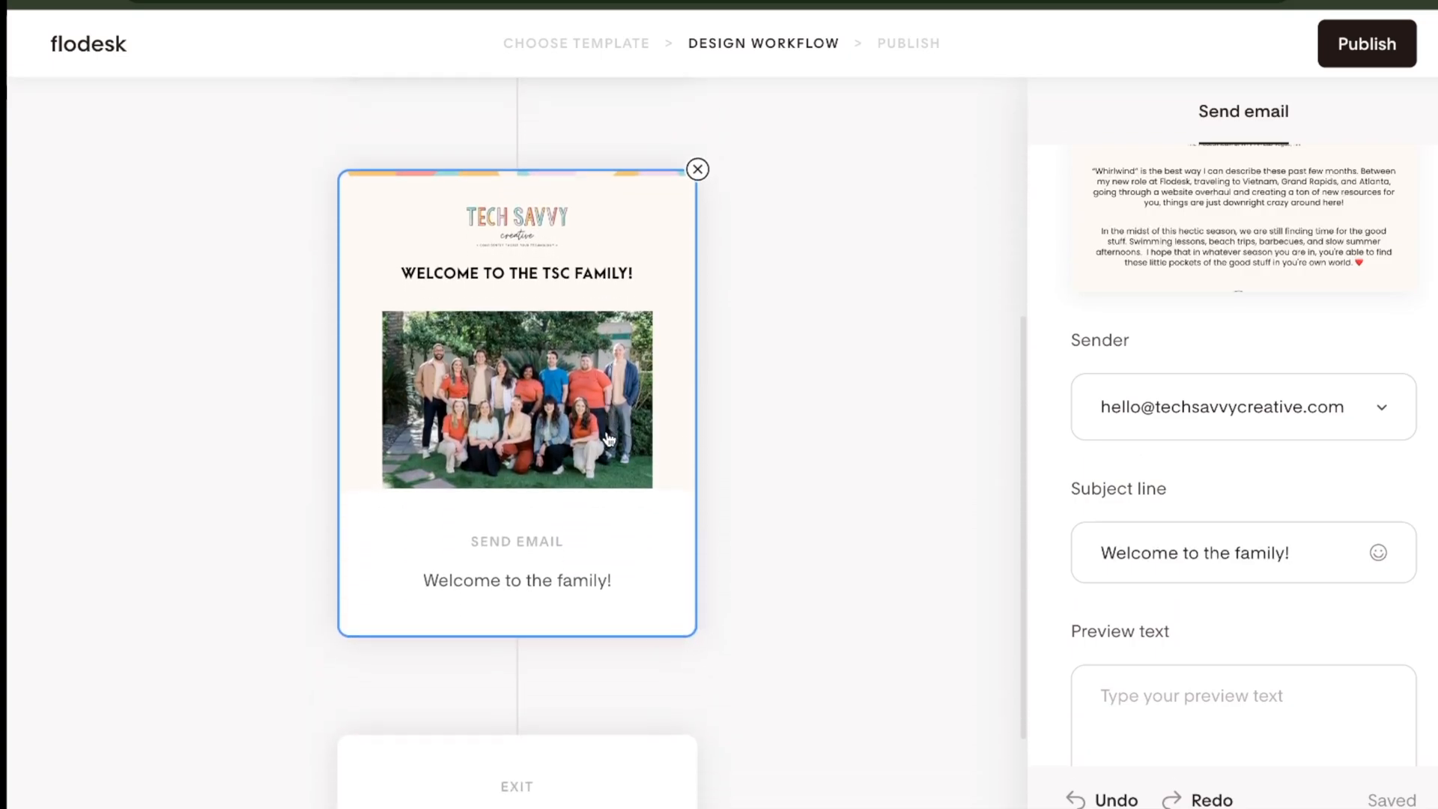
scroll(609, 440, "down", 3)
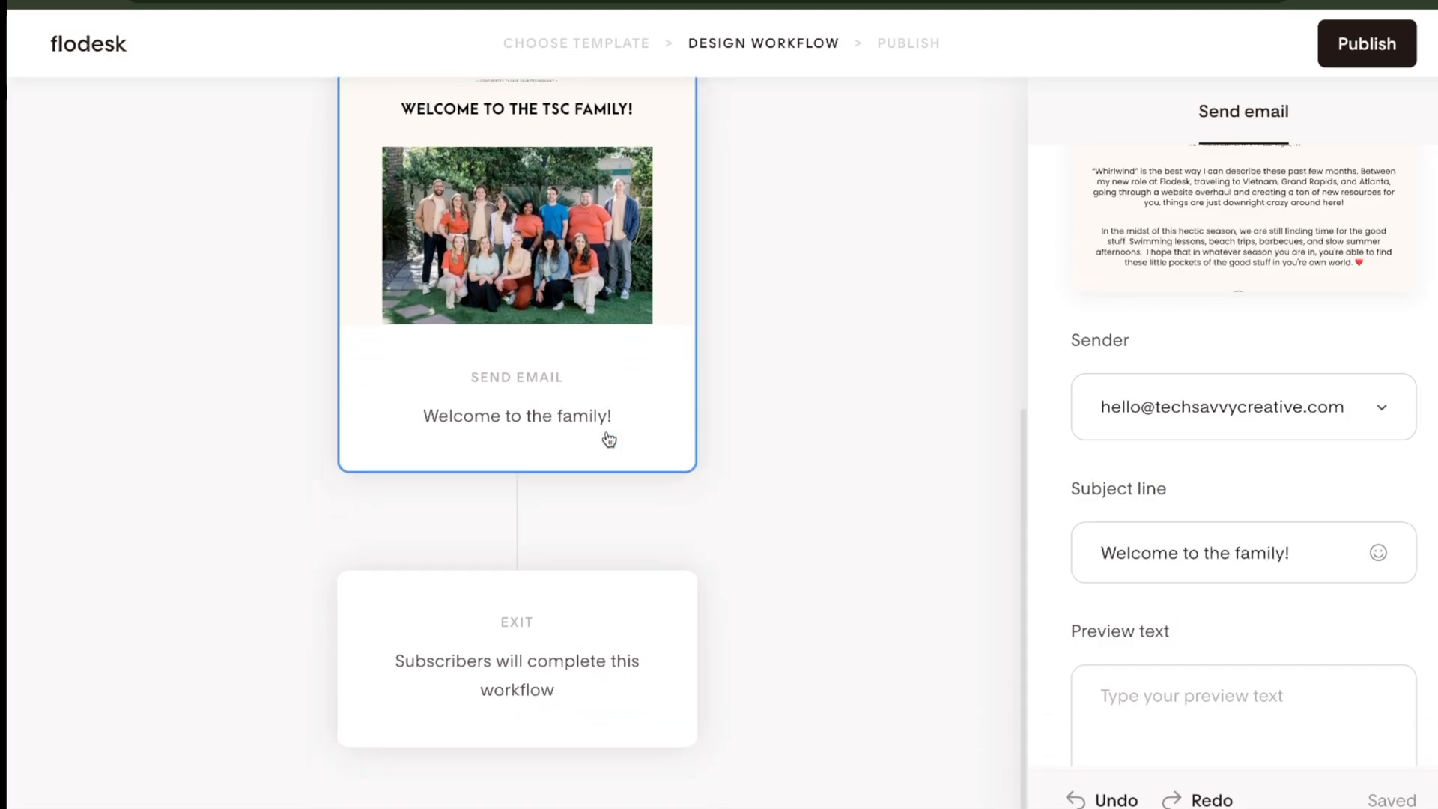
left_click(1391, 52)
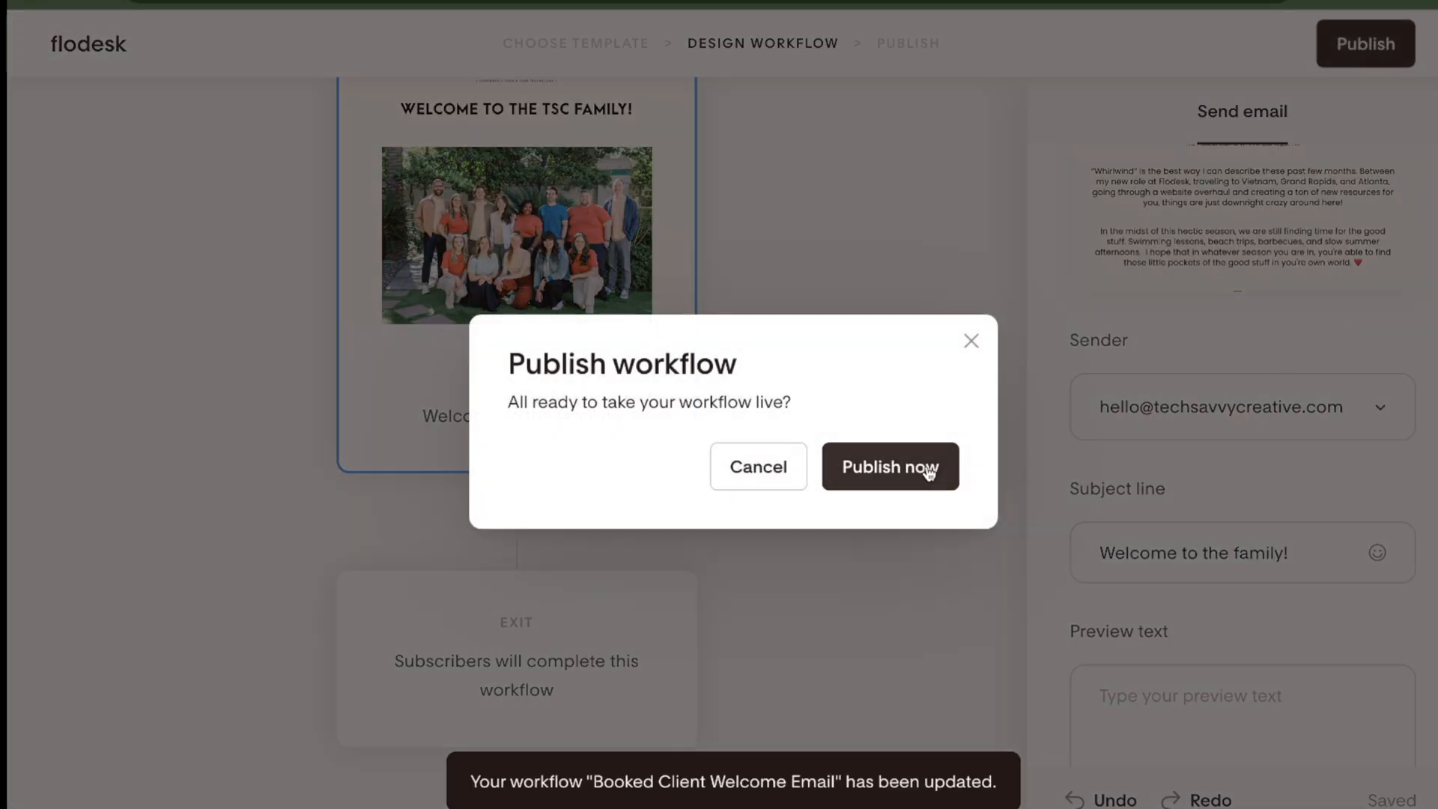
left_click(927, 469)
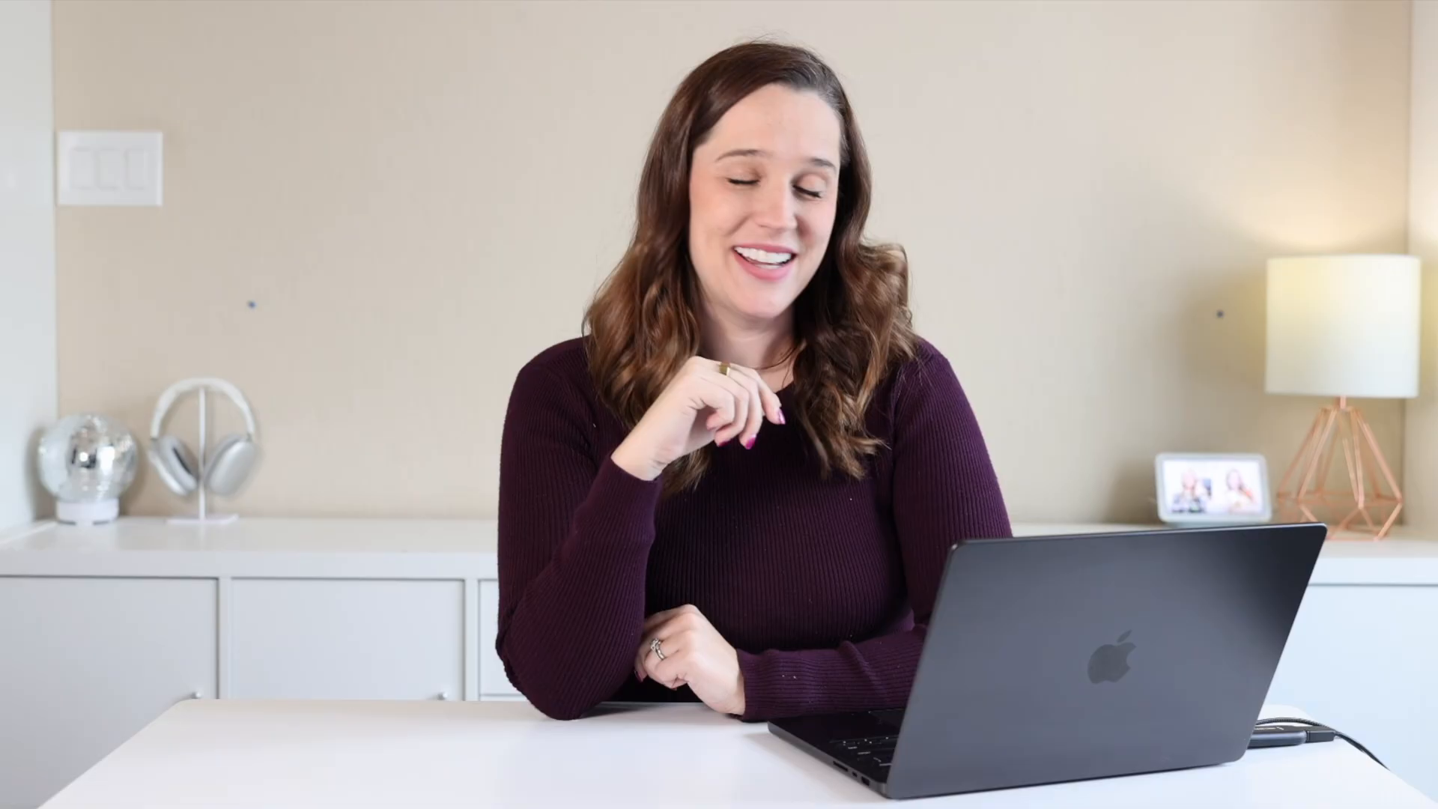